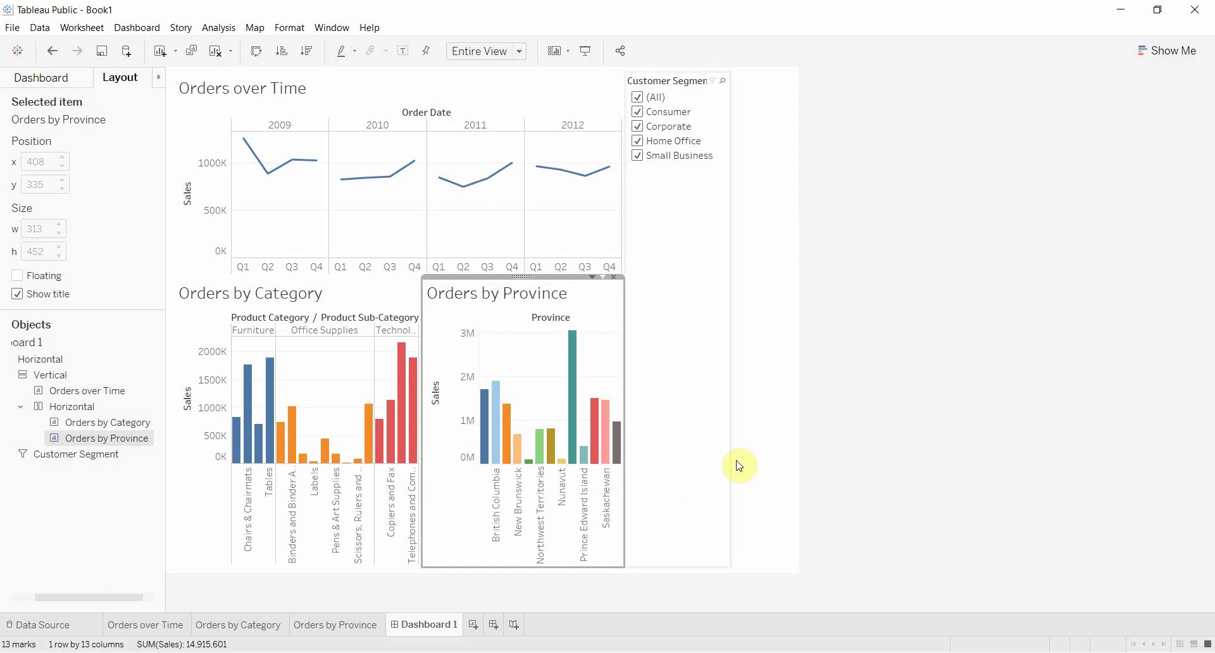
# Step: Try selecting Manitoba, Ontario, sub-category bars and 2010 on the charts, then clear the selections
pyautogui.moveTo(516, 452)
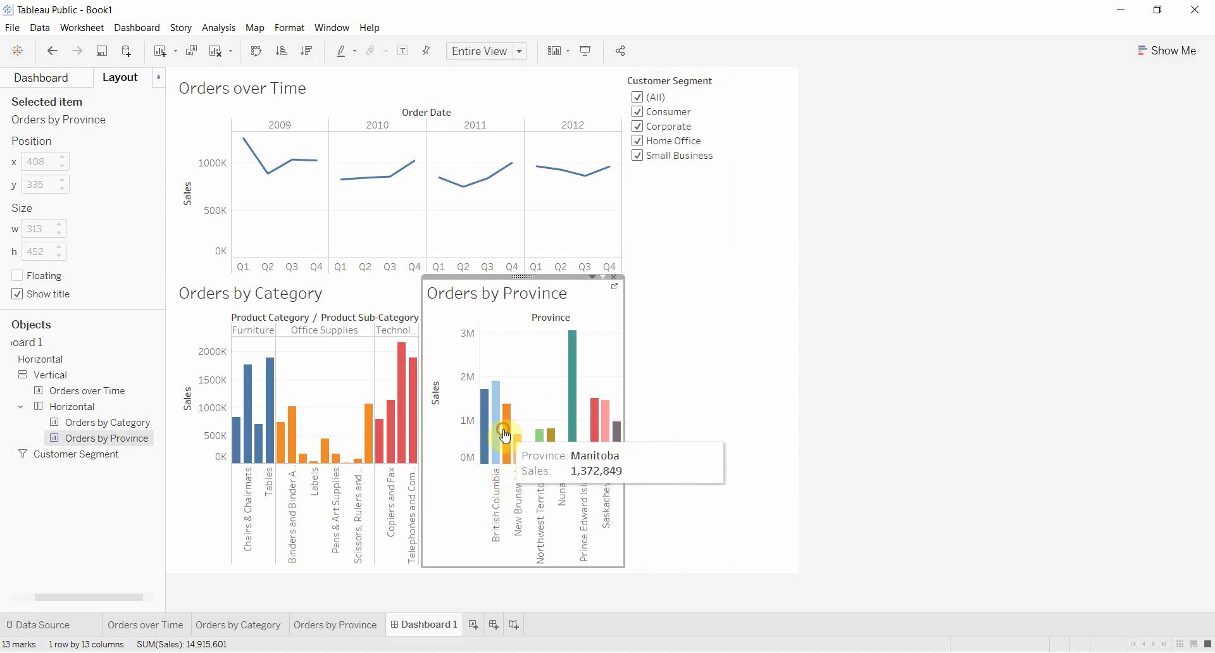
pyautogui.click(507, 430)
pyautogui.click(573, 390)
pyautogui.click(411, 406)
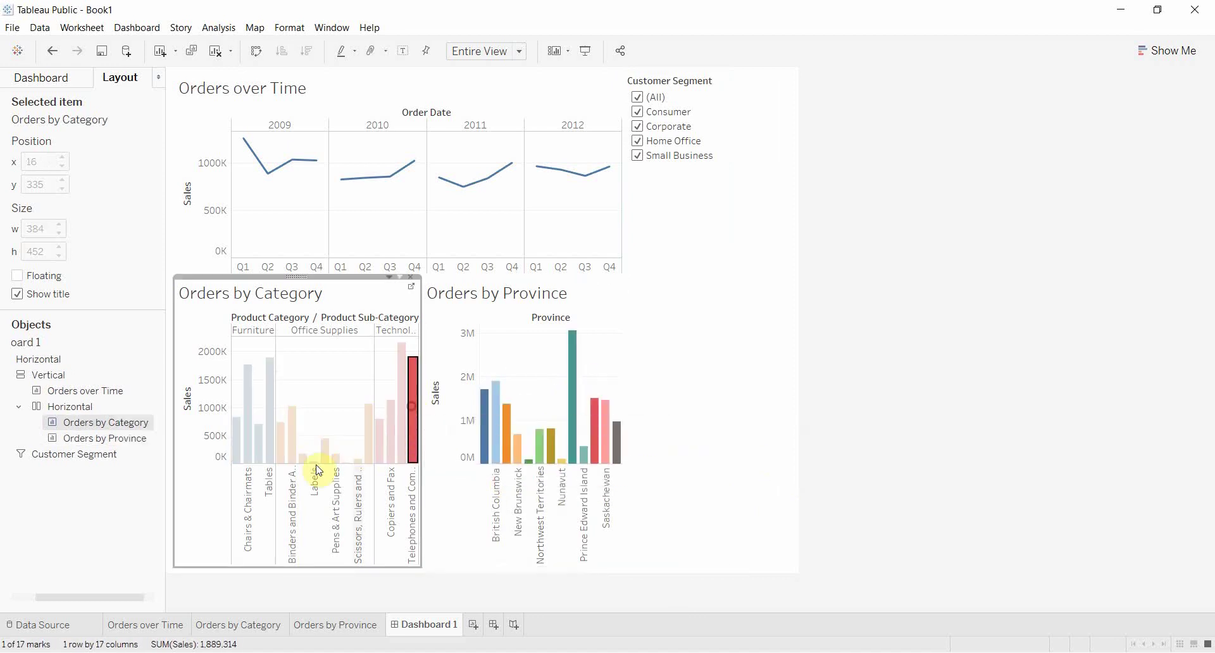
pyautogui.click(269, 407)
pyautogui.click(388, 172)
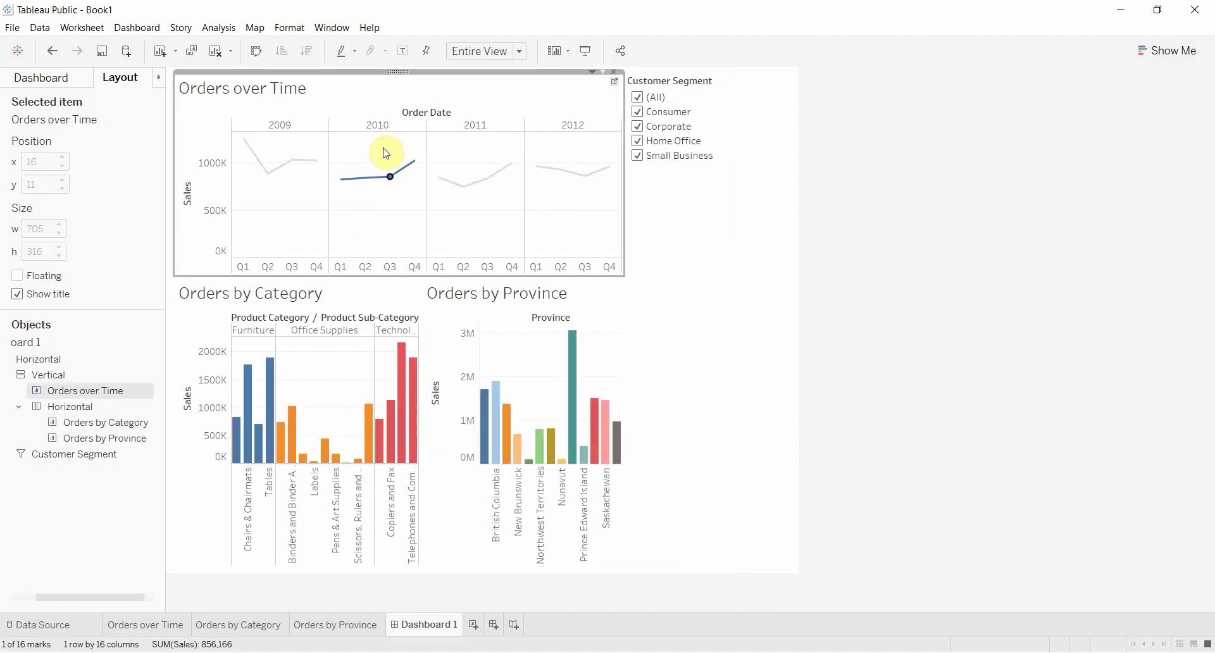
pyautogui.click(378, 123)
pyautogui.click(386, 222)
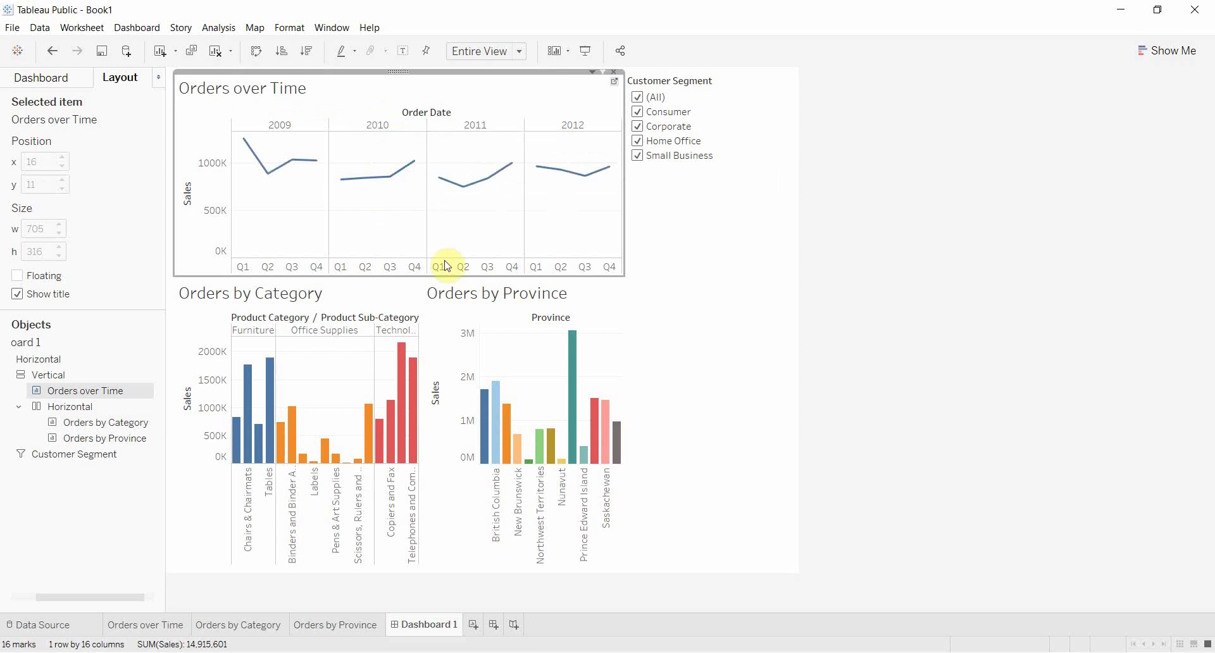
pyautogui.click(402, 448)
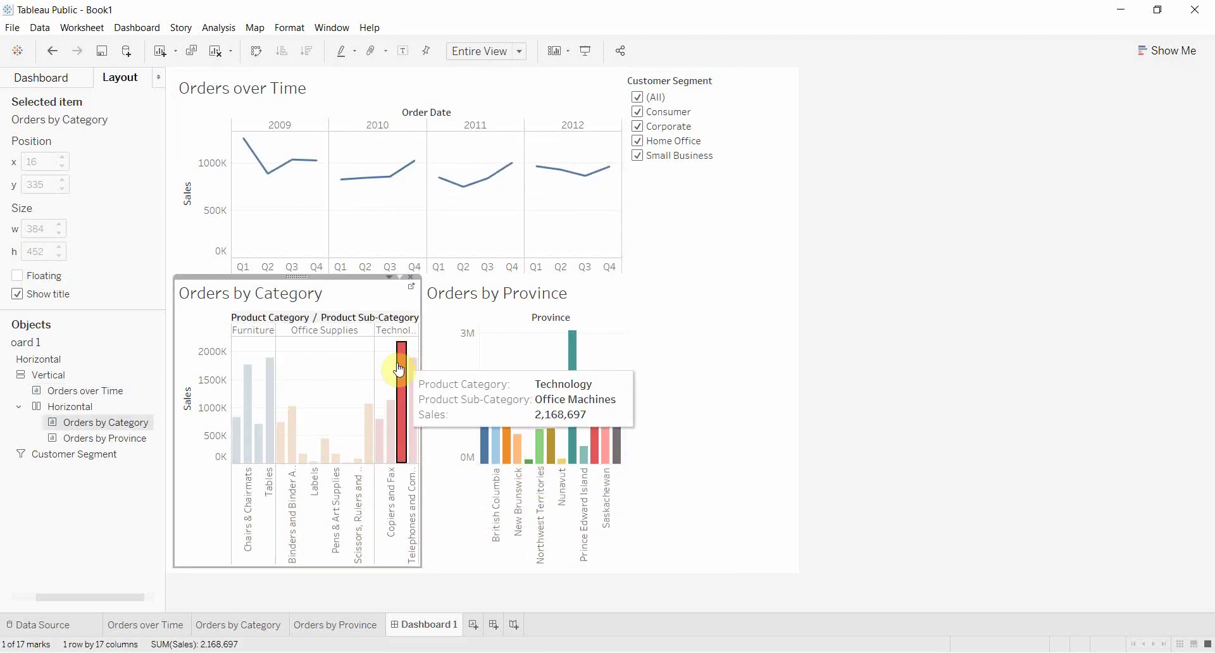
pyautogui.click(405, 397)
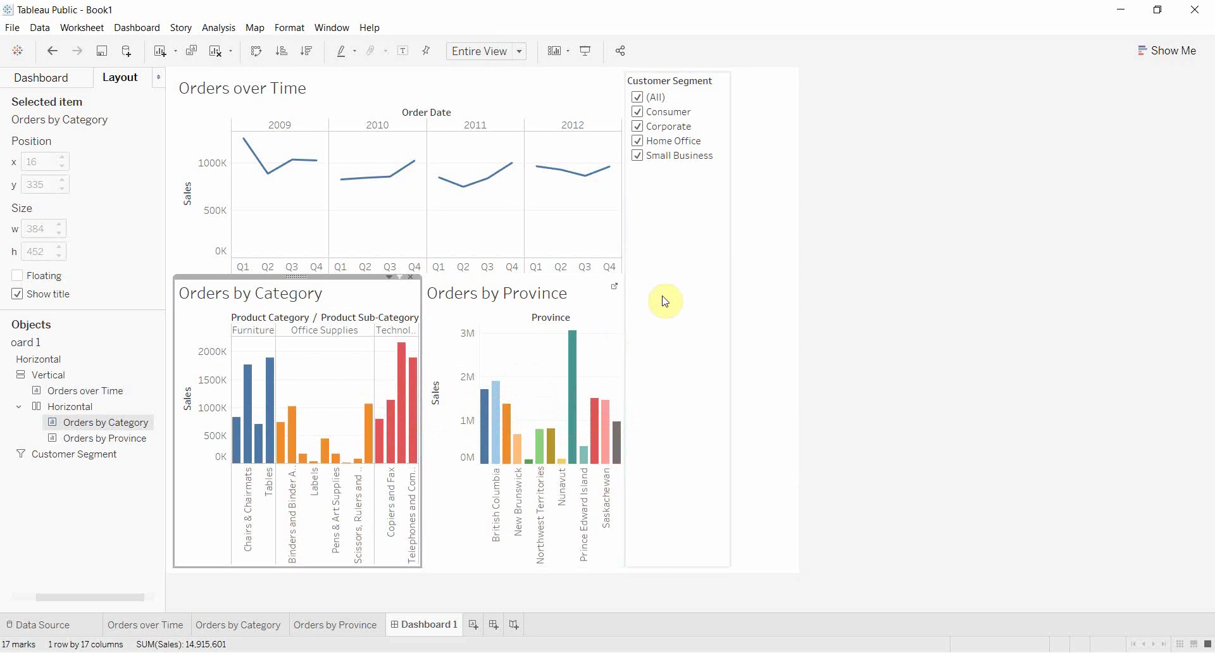
# Step: Stretch the top-level horizontal container wider and move the chart/filter divider to the right
pyautogui.click(665, 294)
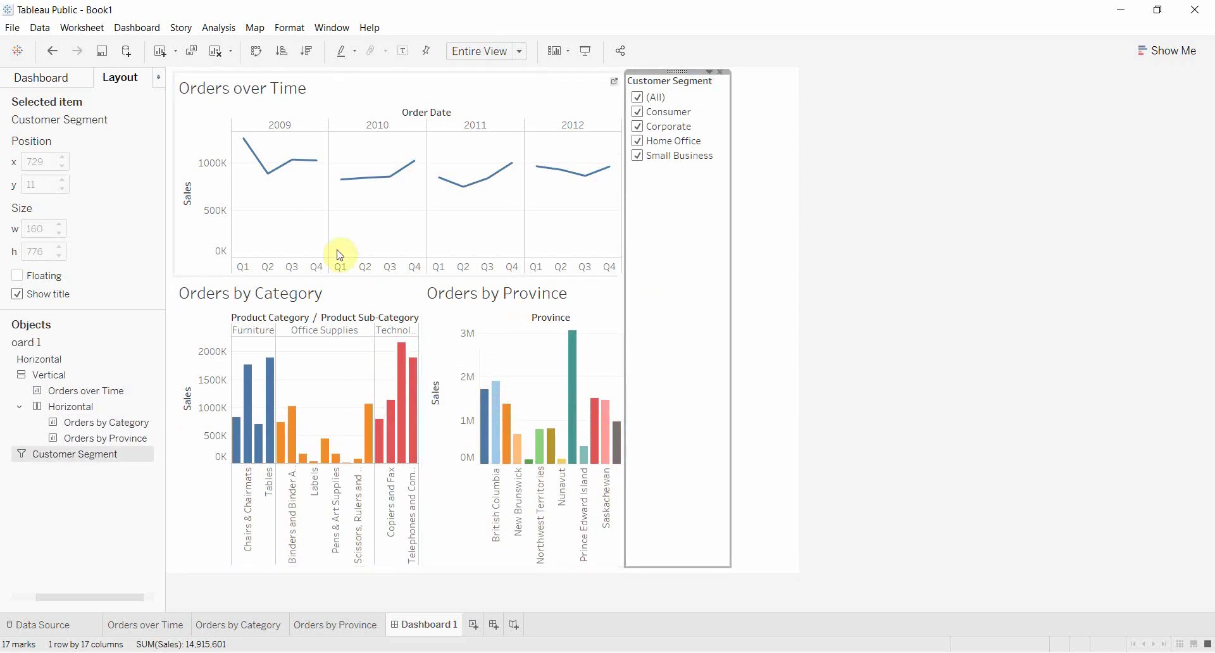
pyautogui.click(94, 380)
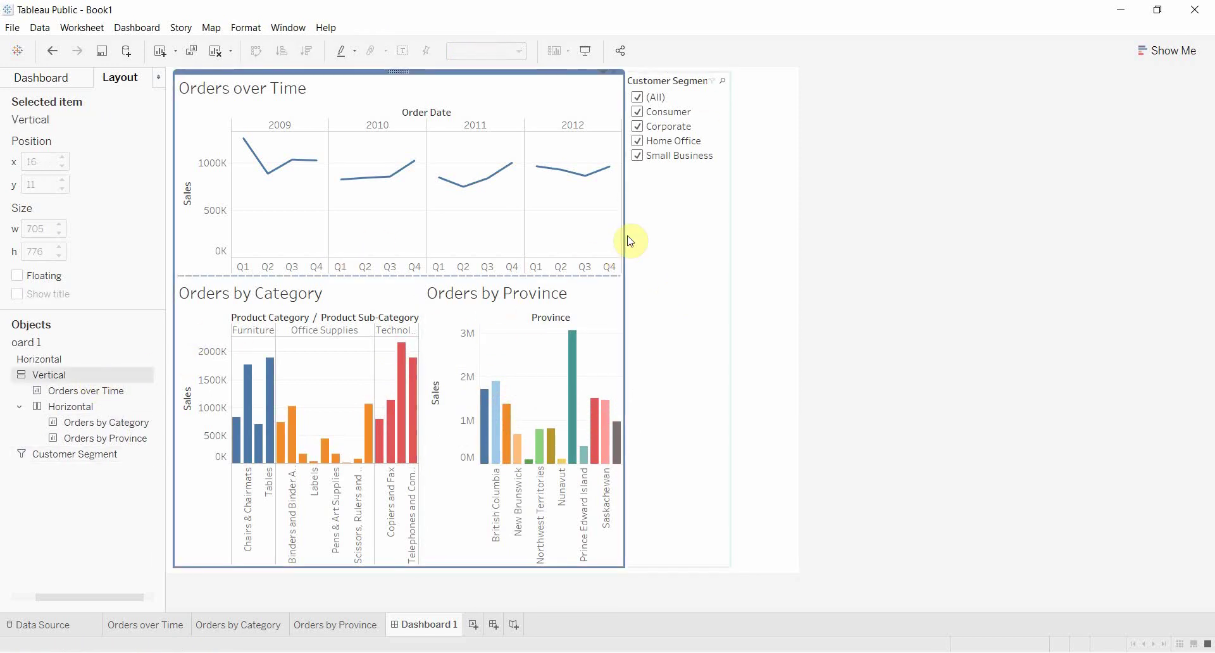
pyautogui.click(30, 360)
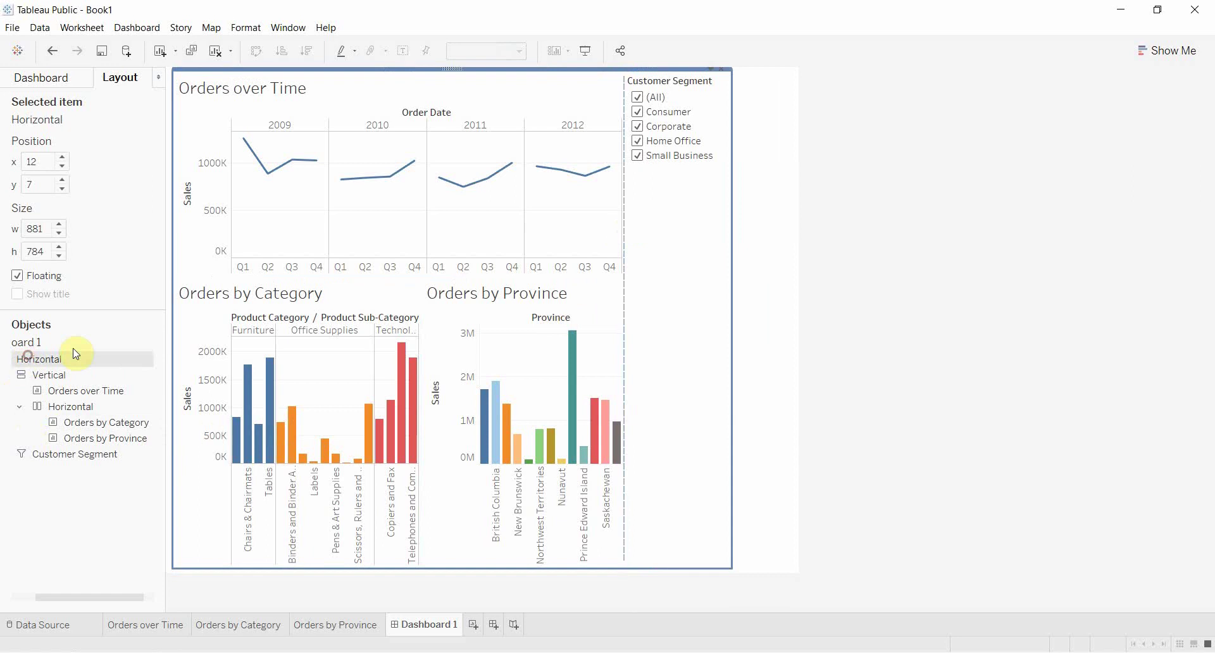
pyautogui.moveTo(733, 307); pyautogui.dragTo(788, 307)
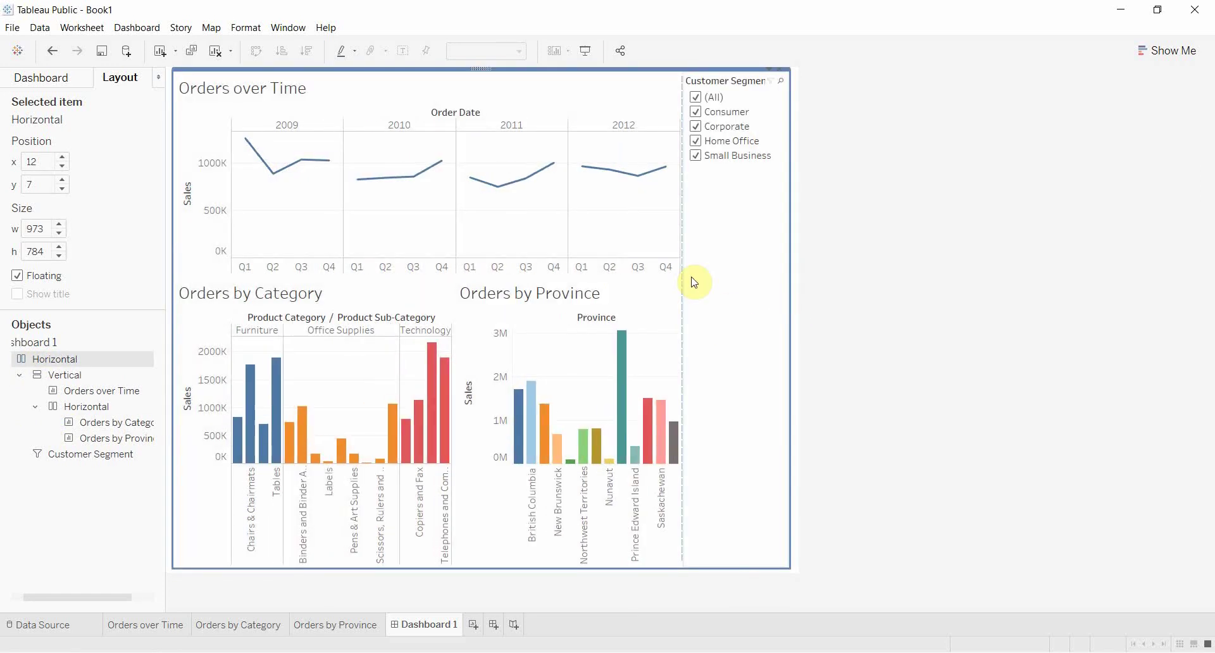
pyautogui.moveTo(681, 280); pyautogui.dragTo(702, 285)
pyautogui.click(746, 209)
pyautogui.click(887, 229)
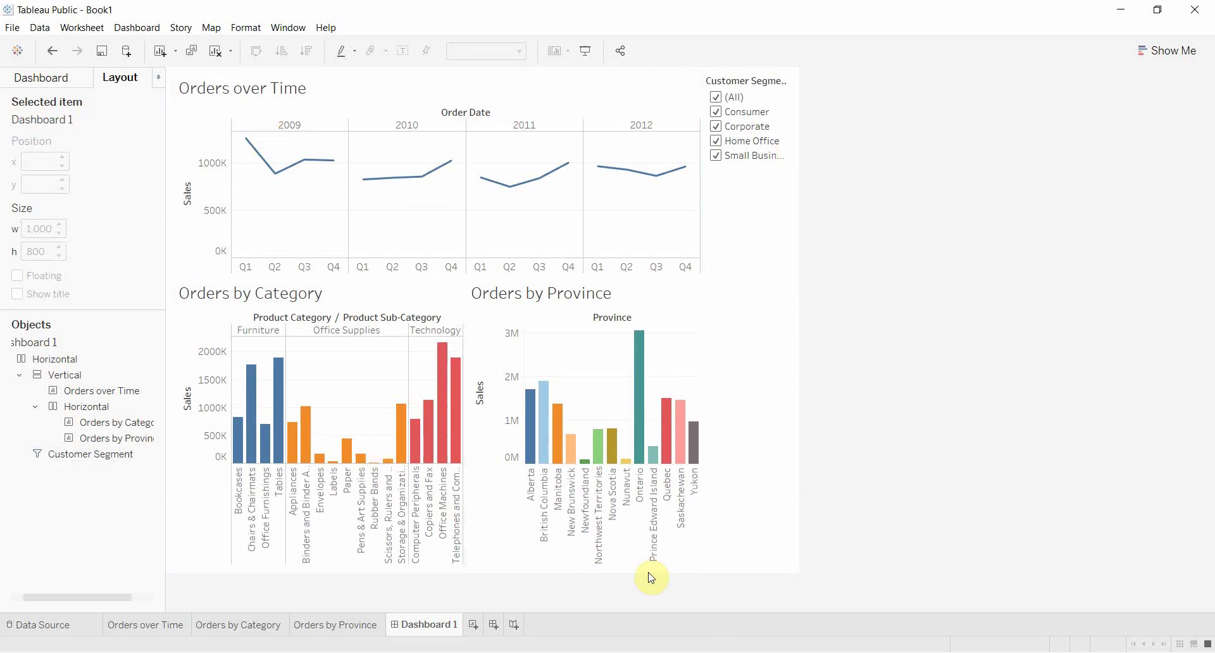
# Step: Use Orders by Category as a filter, testing Chairs & Chairmats, Office Furnishings, Tables and Envelopes
pyautogui.click(369, 303)
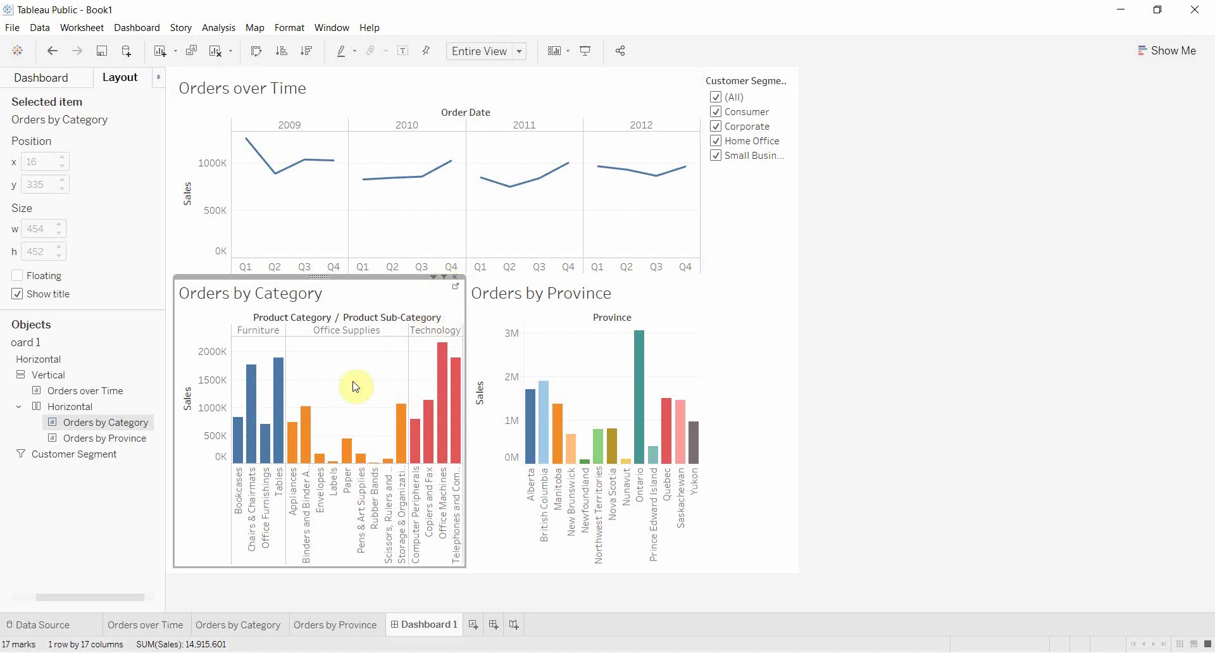
pyautogui.click(255, 493)
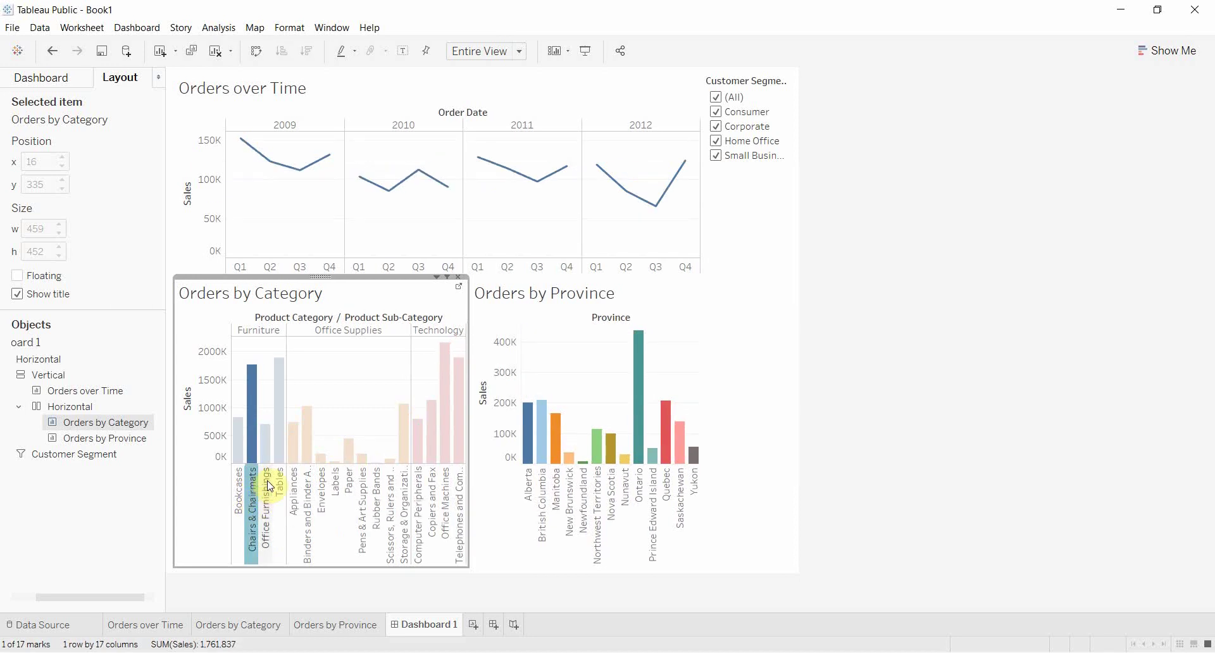
pyautogui.click(267, 484)
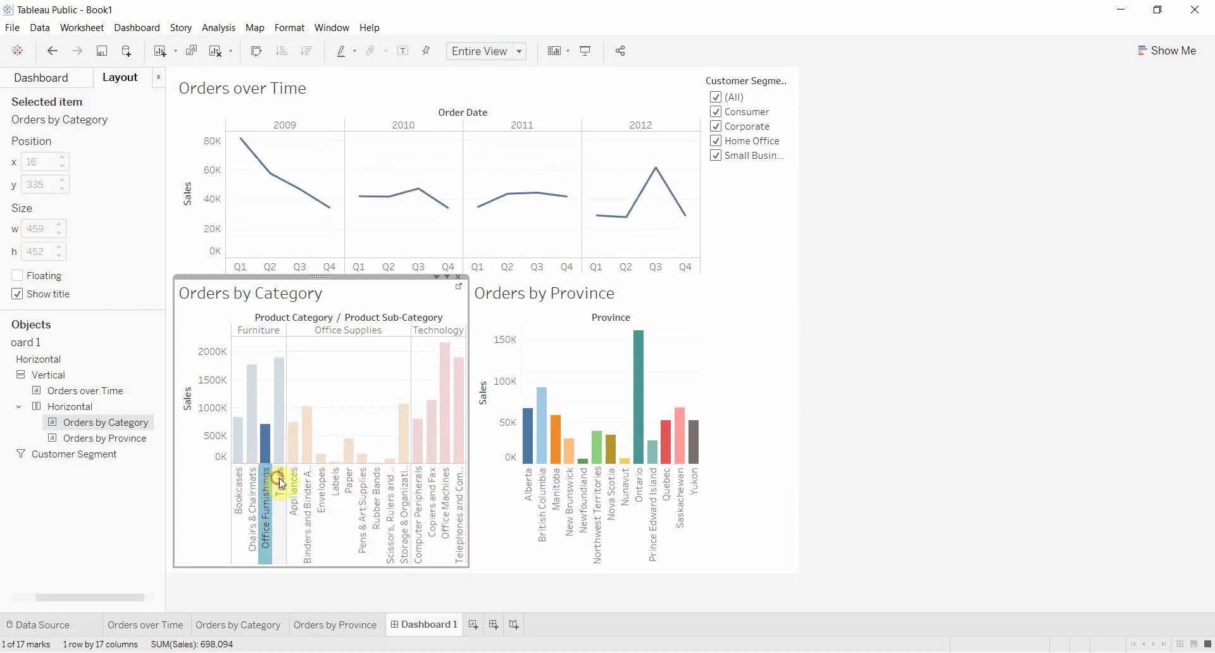
pyautogui.click(279, 484)
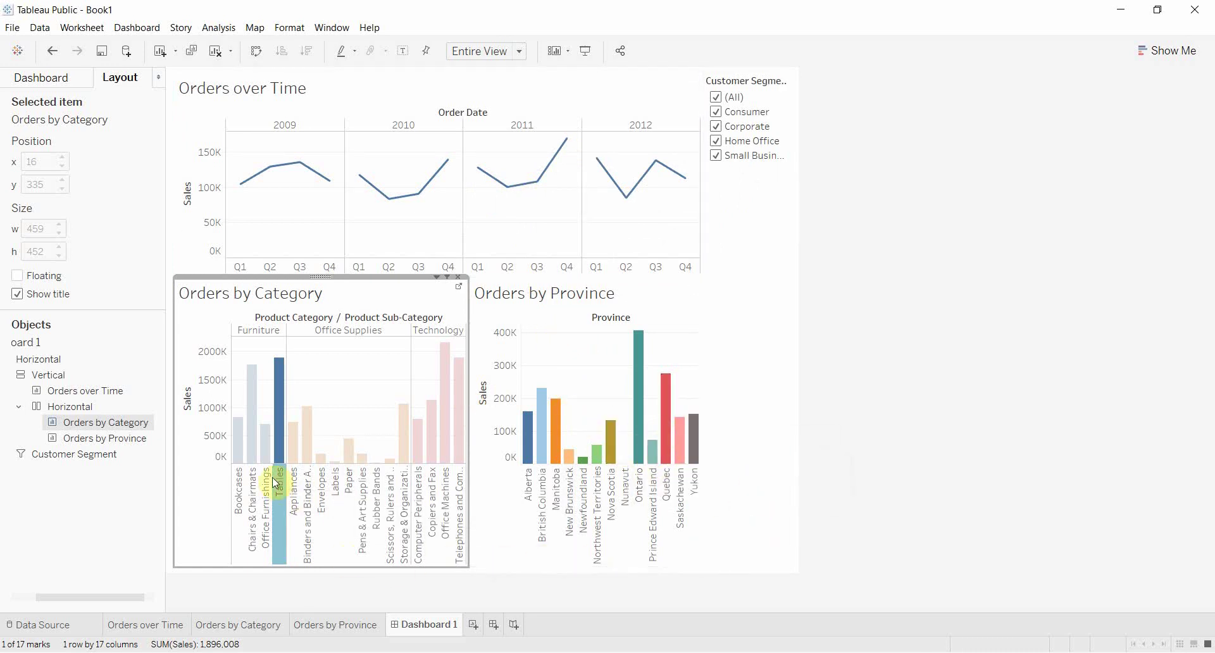
pyautogui.click(321, 491)
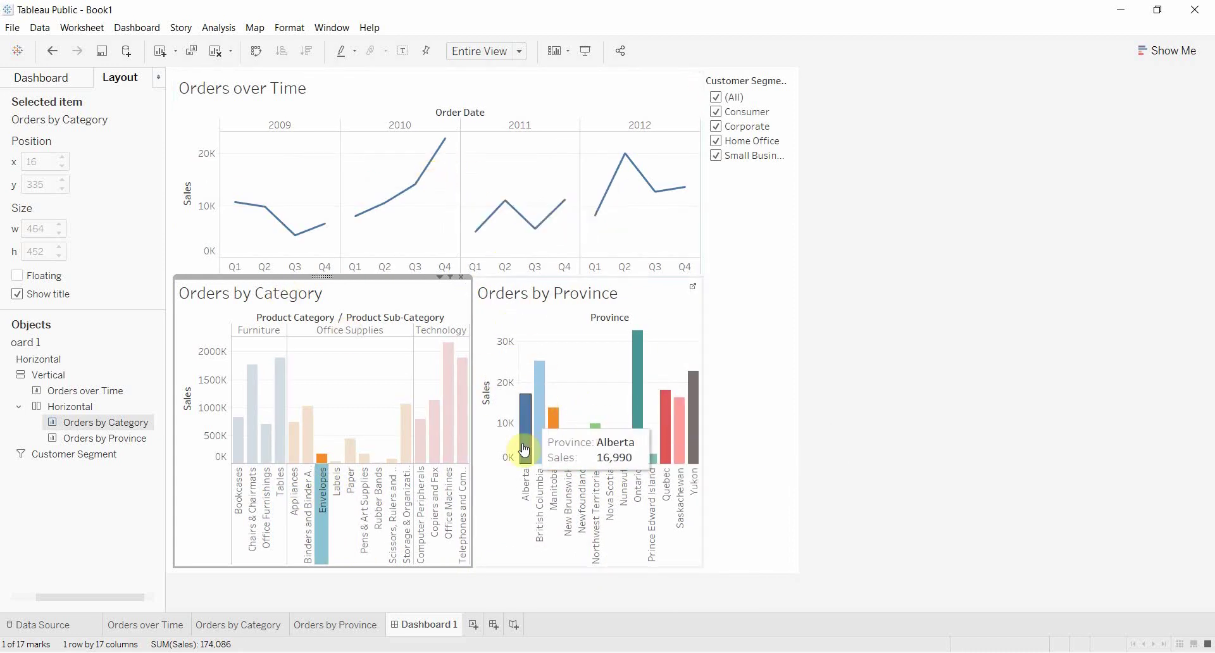
# Step: Clear Envelopes, then filter the charts by Office Supplies, Technology and Office Supplies again
pyautogui.click(323, 528)
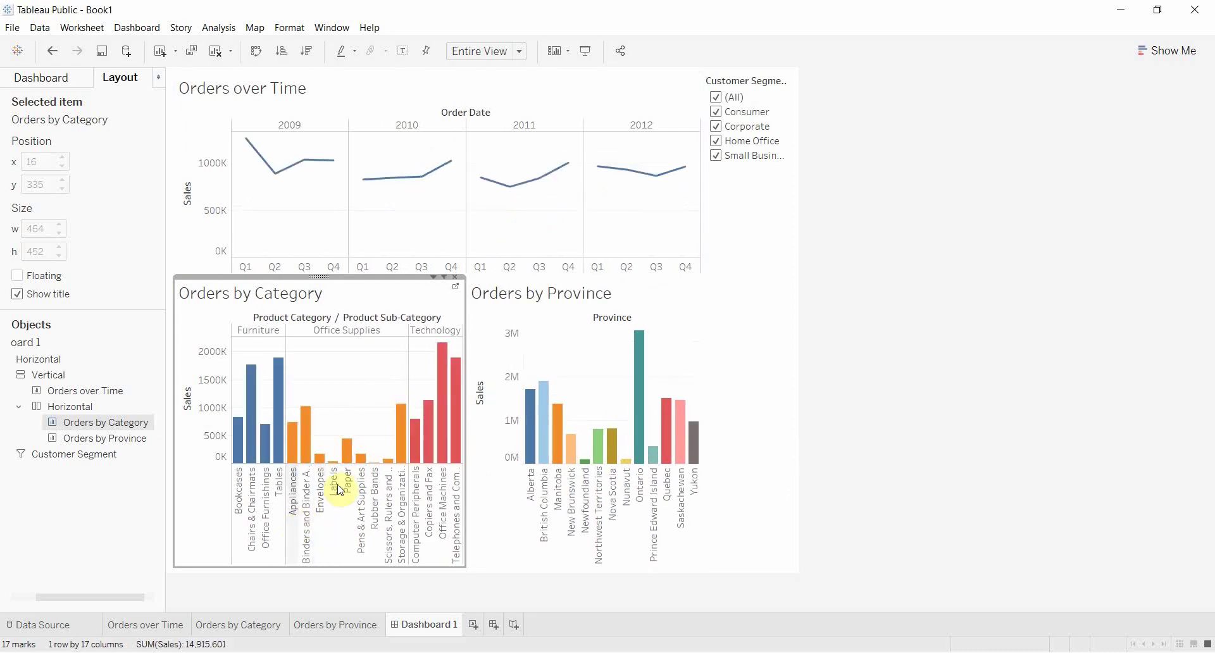
pyautogui.click(375, 332)
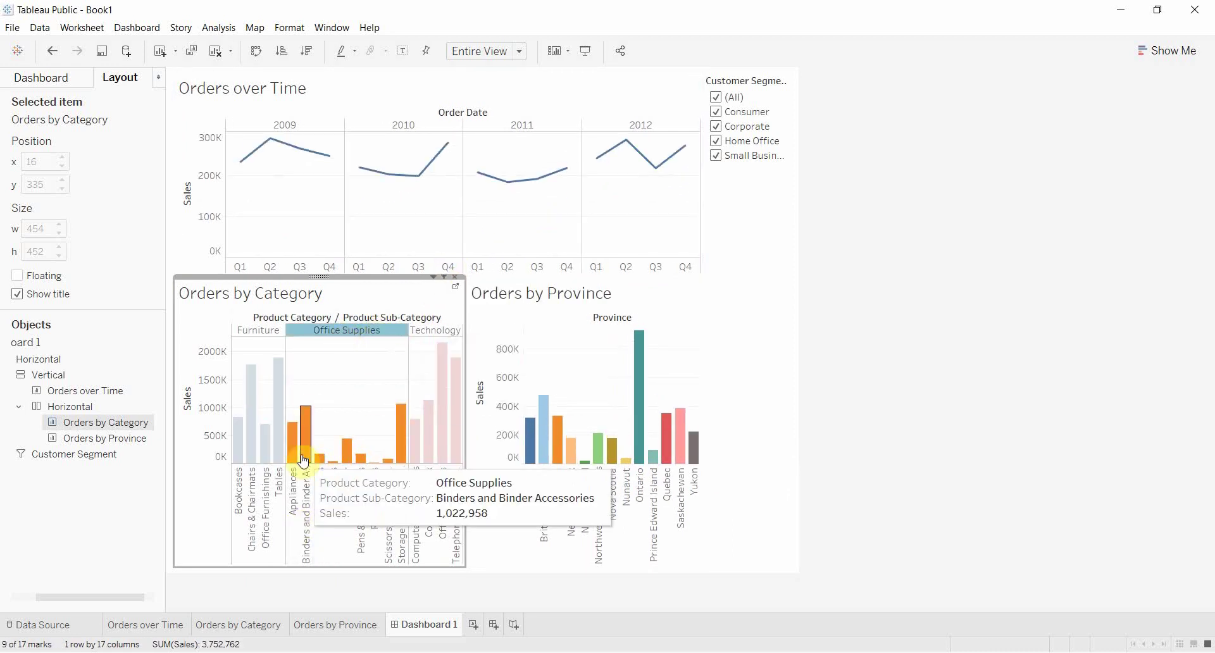
pyautogui.click(433, 334)
pyautogui.click(362, 329)
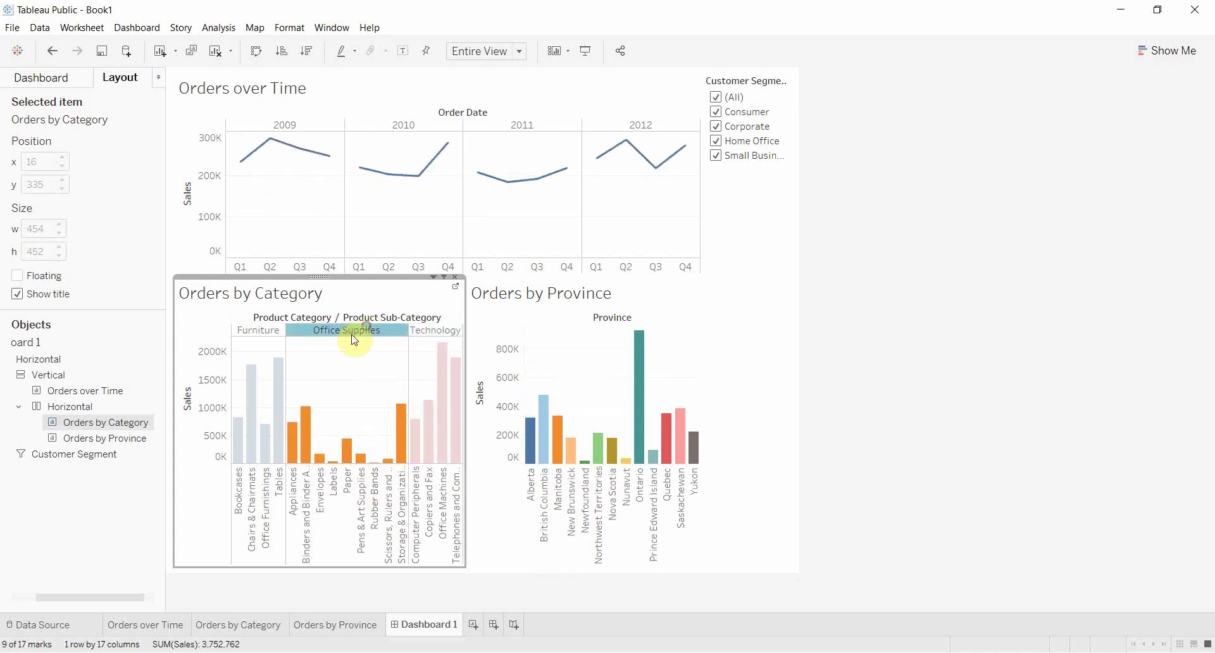
# Step: Multi-select Binders, Labels, Rubber Bands and Paper, clear them, then select Orders by Province
pyautogui.click(307, 500)
pyautogui.keyDown('ctrl'); pyautogui.click(335, 493); pyautogui.keyUp('ctrl')
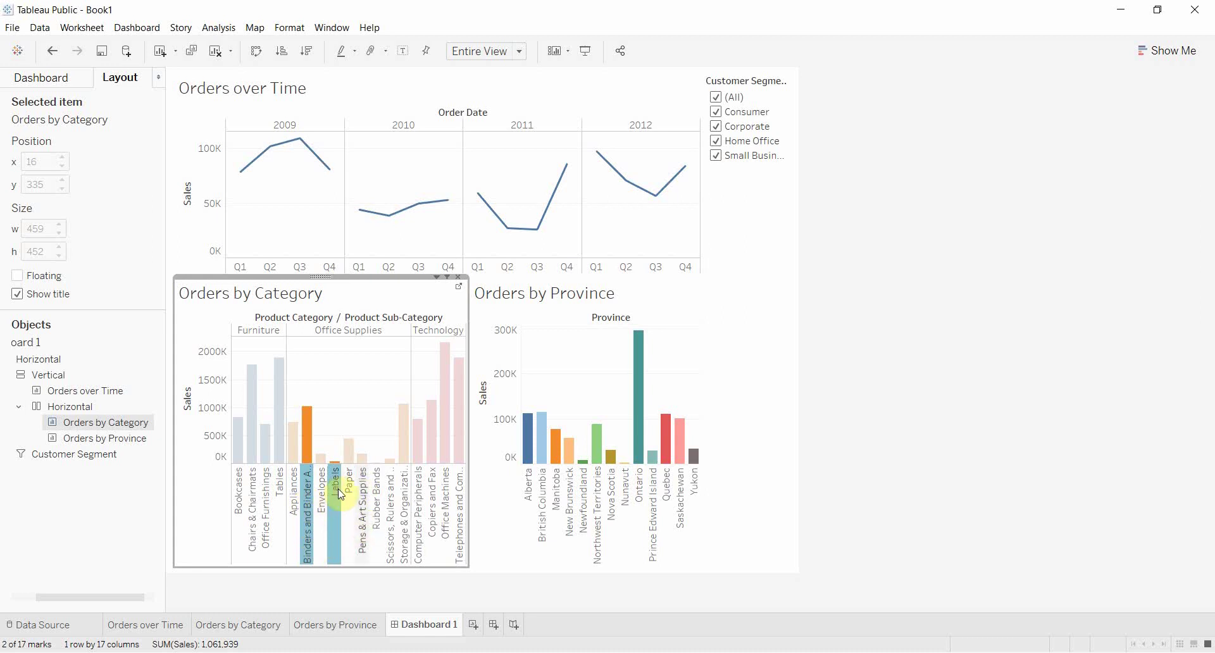
pyautogui.keyDown('ctrl'); pyautogui.click(378, 494); pyautogui.keyUp('ctrl')
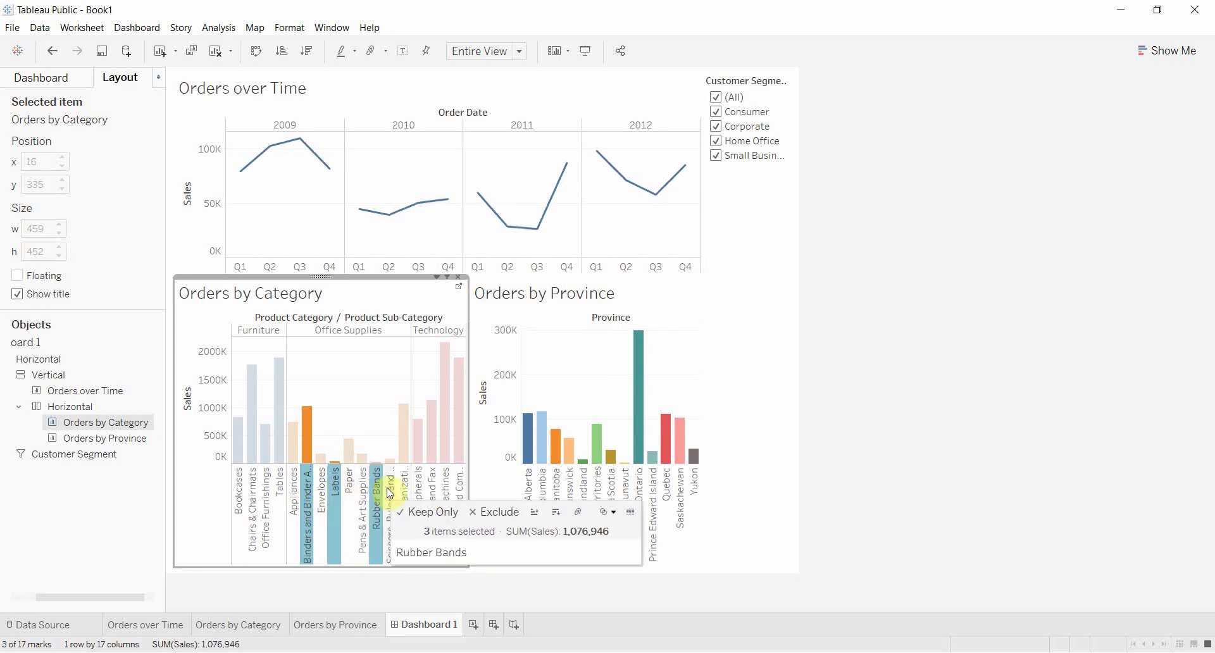
pyautogui.keyDown('ctrl'); pyautogui.click(350, 490); pyautogui.keyUp('ctrl')
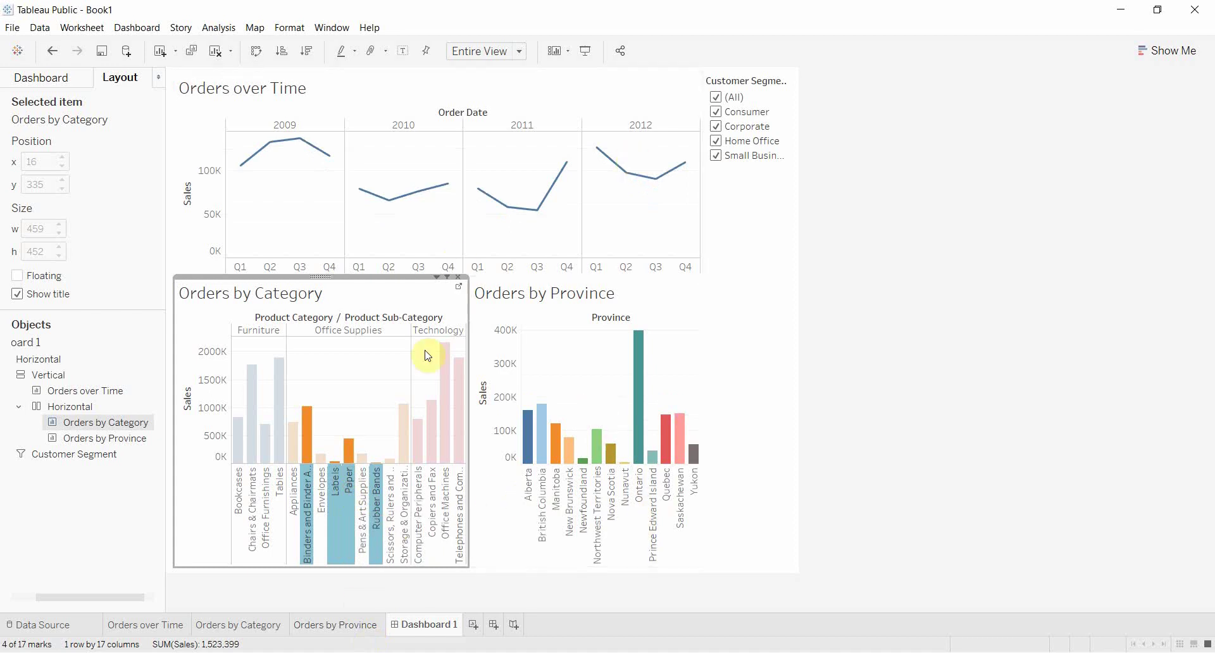
pyautogui.click(362, 402)
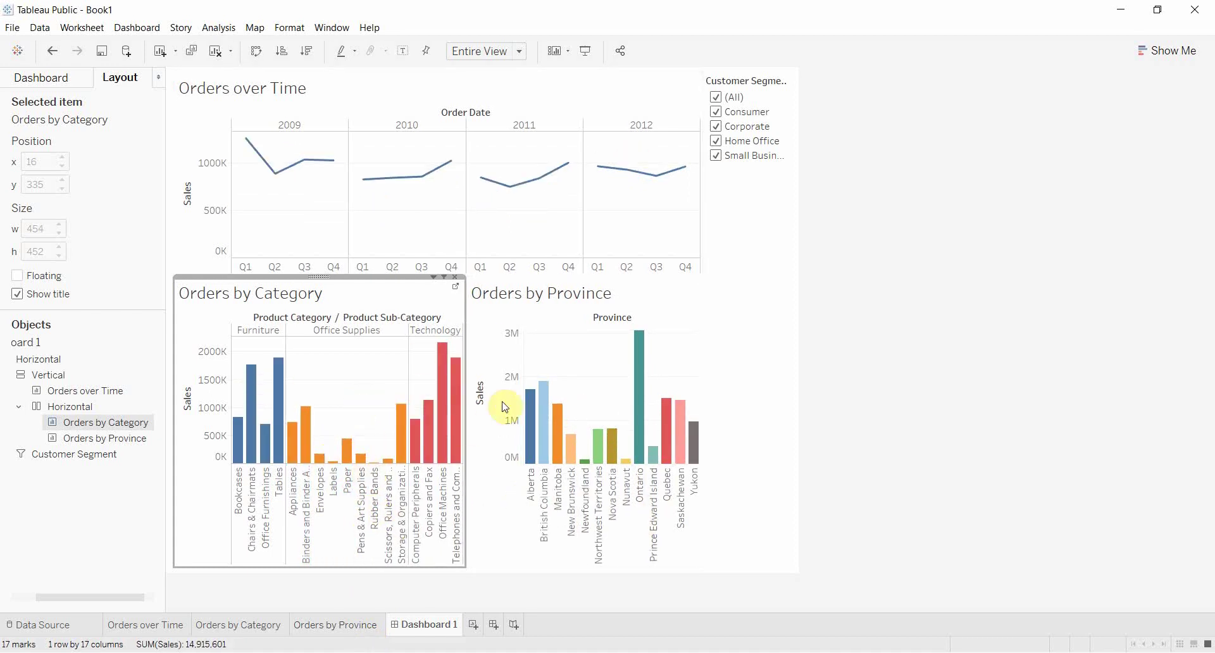
pyautogui.click(808, 407)
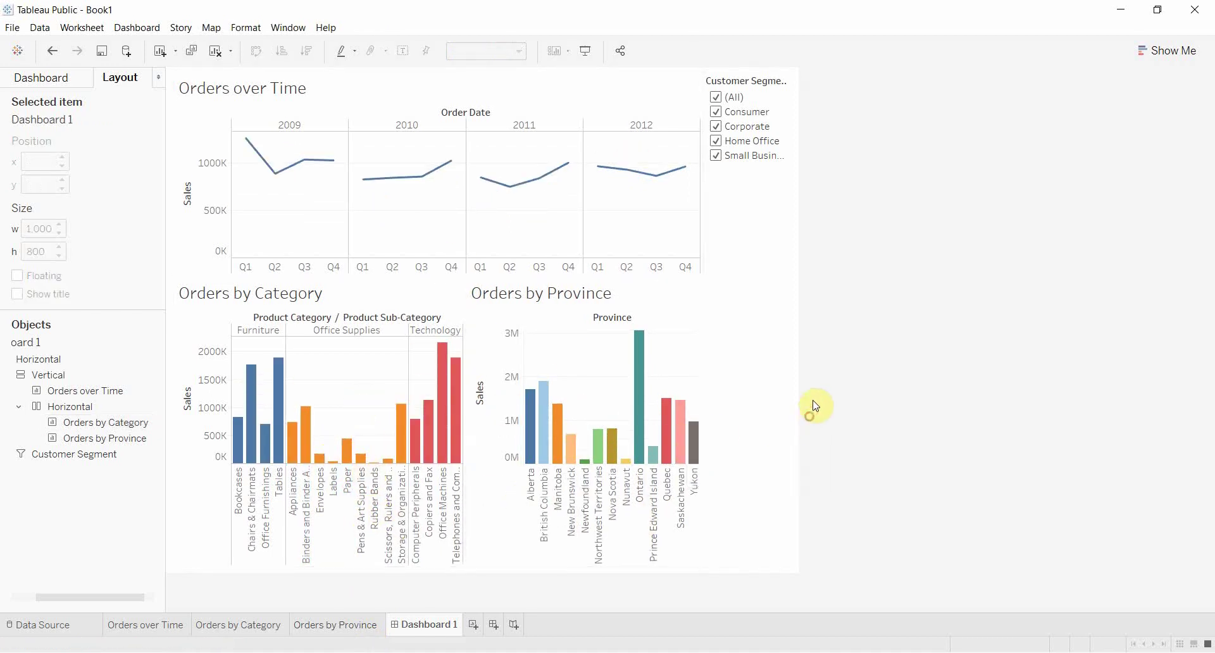
pyautogui.click(385, 289)
pyautogui.click(665, 292)
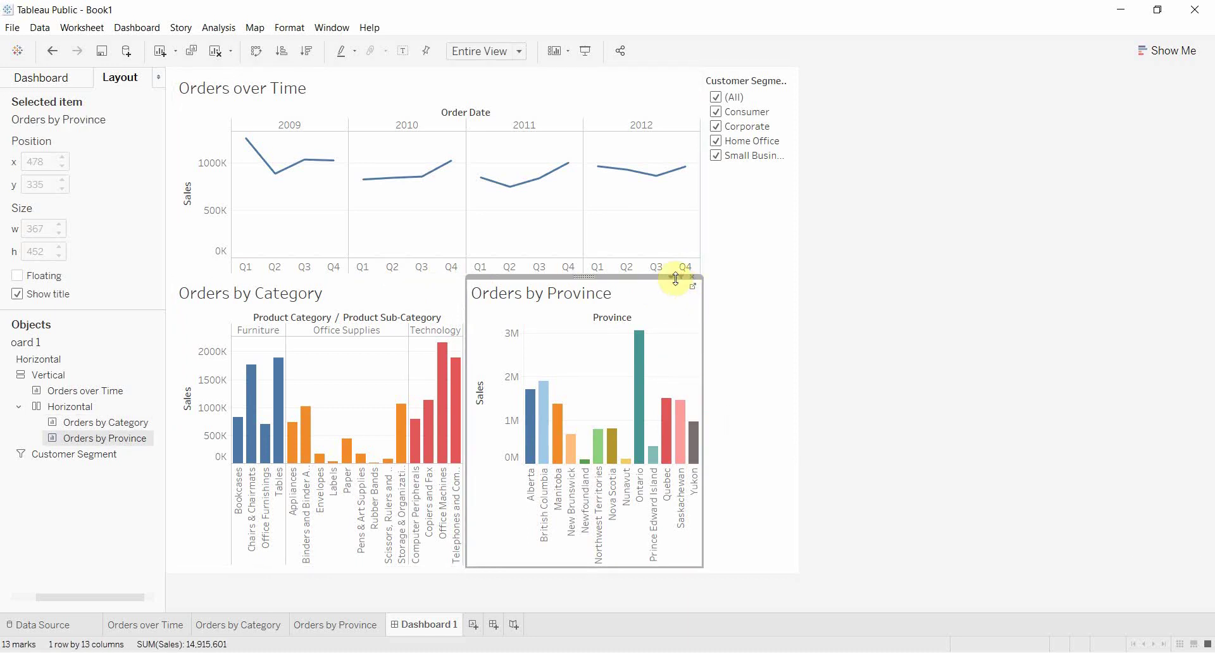
# Step: Filter the other charts by Newfoundland, Nunavut and Ontario, then clear the province selection
pyautogui.click(587, 508)
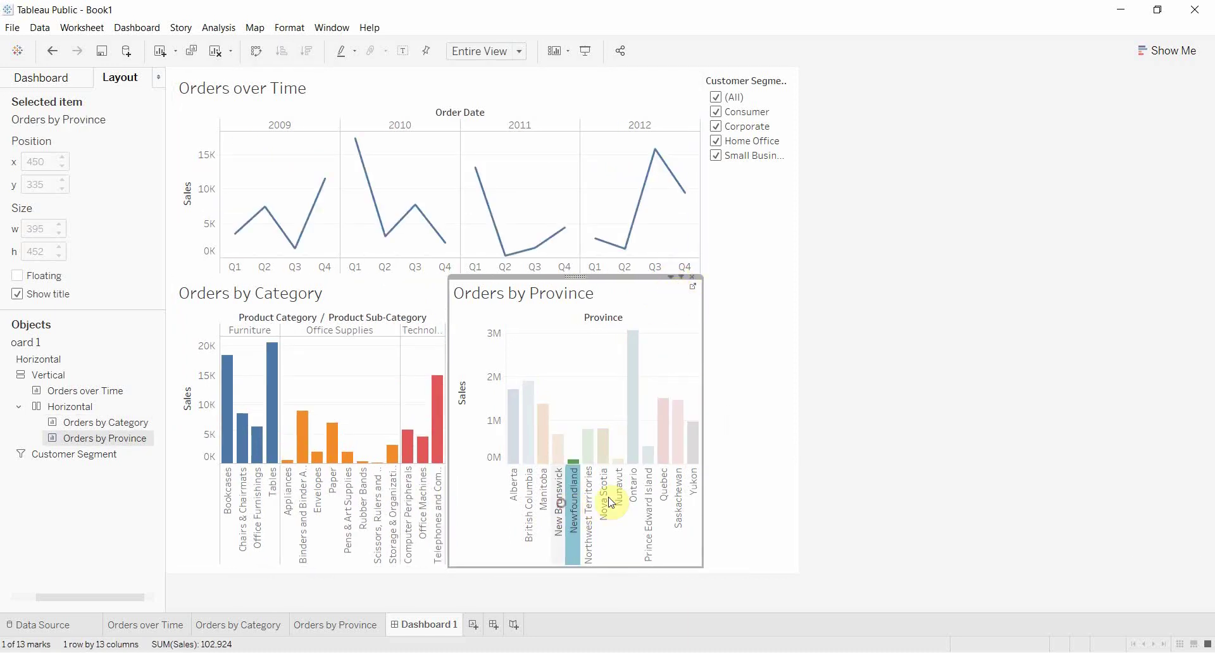
pyautogui.click(622, 497)
pyautogui.click(637, 494)
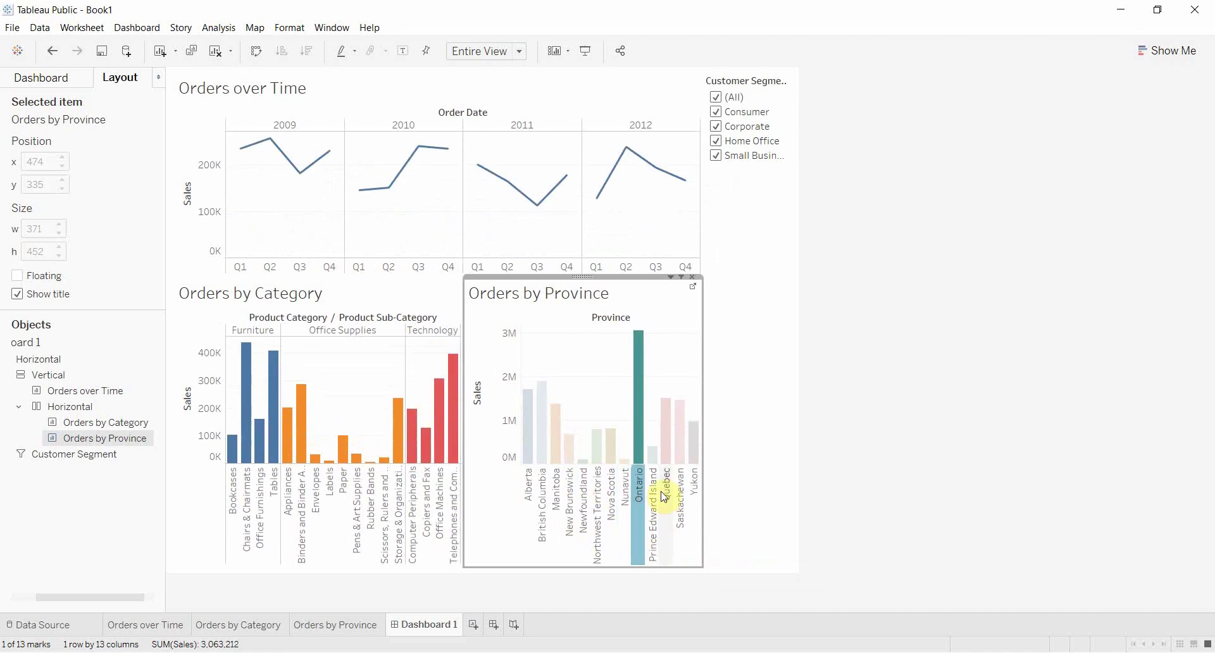
pyautogui.click(641, 500)
pyautogui.click(895, 310)
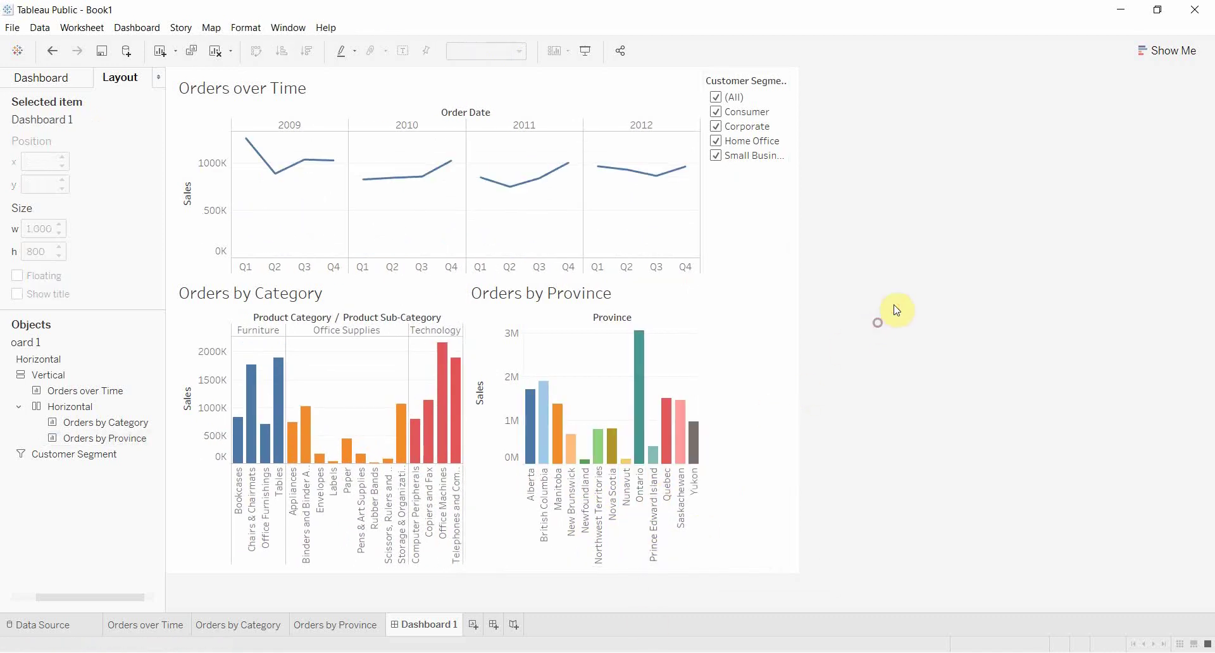
pyautogui.click(440, 244)
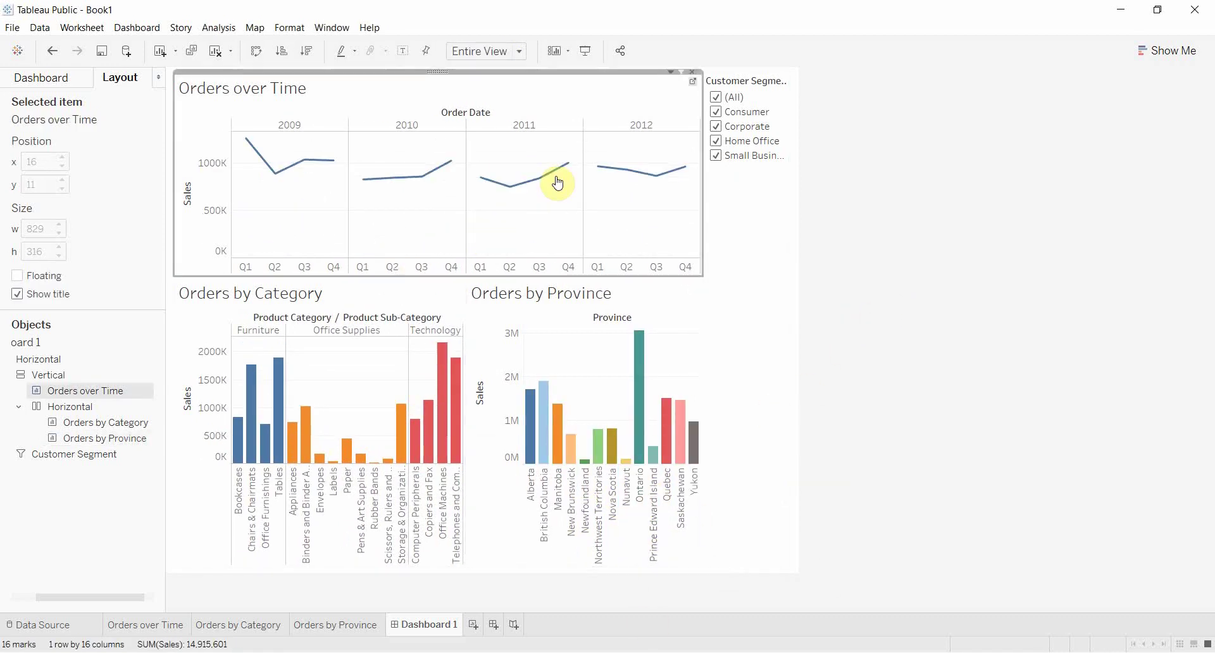
pyautogui.click(682, 74)
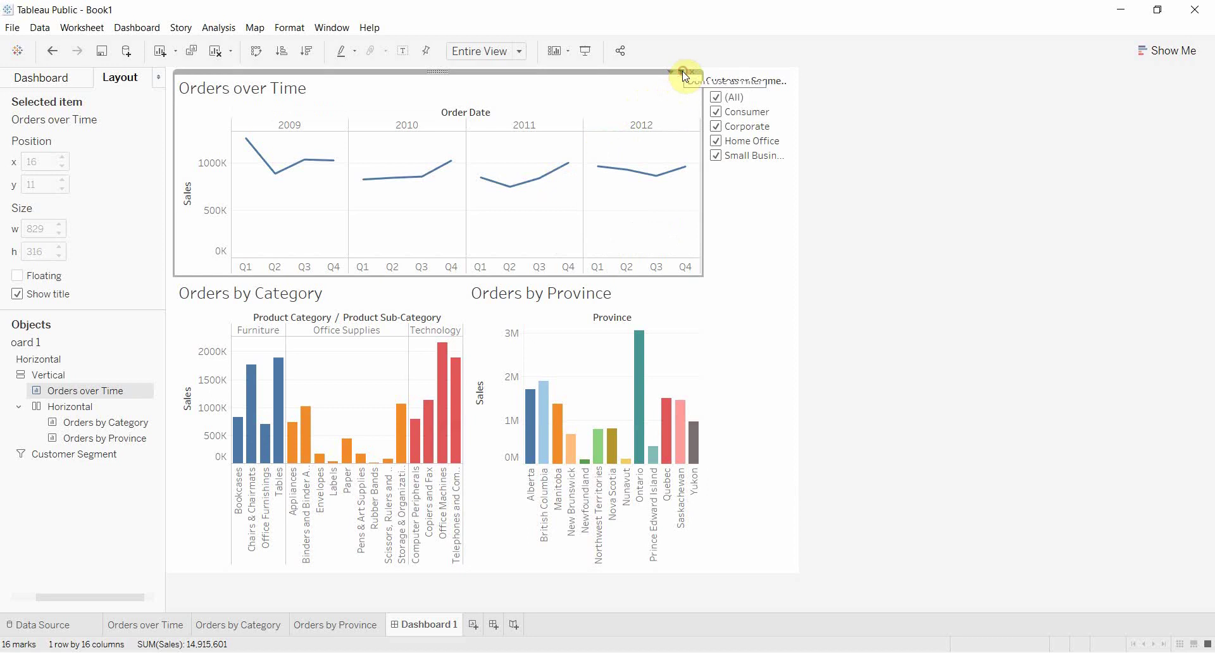
pyautogui.click(418, 126)
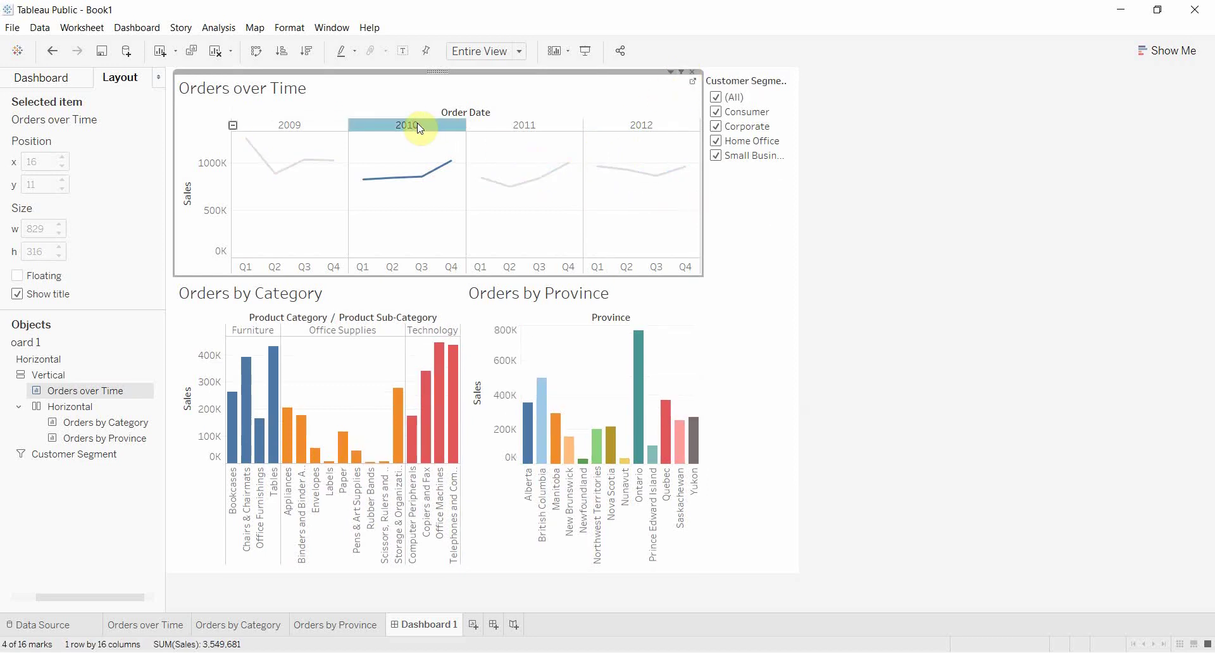
pyautogui.click(545, 126)
pyautogui.click(625, 126)
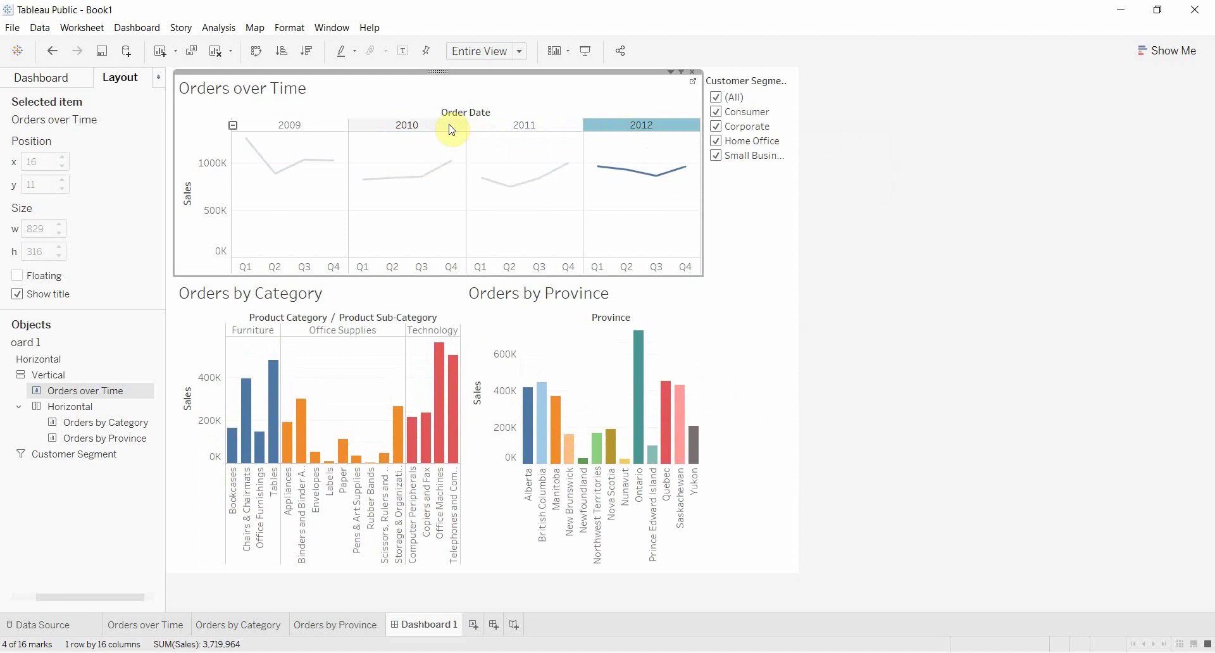
pyautogui.click(423, 270)
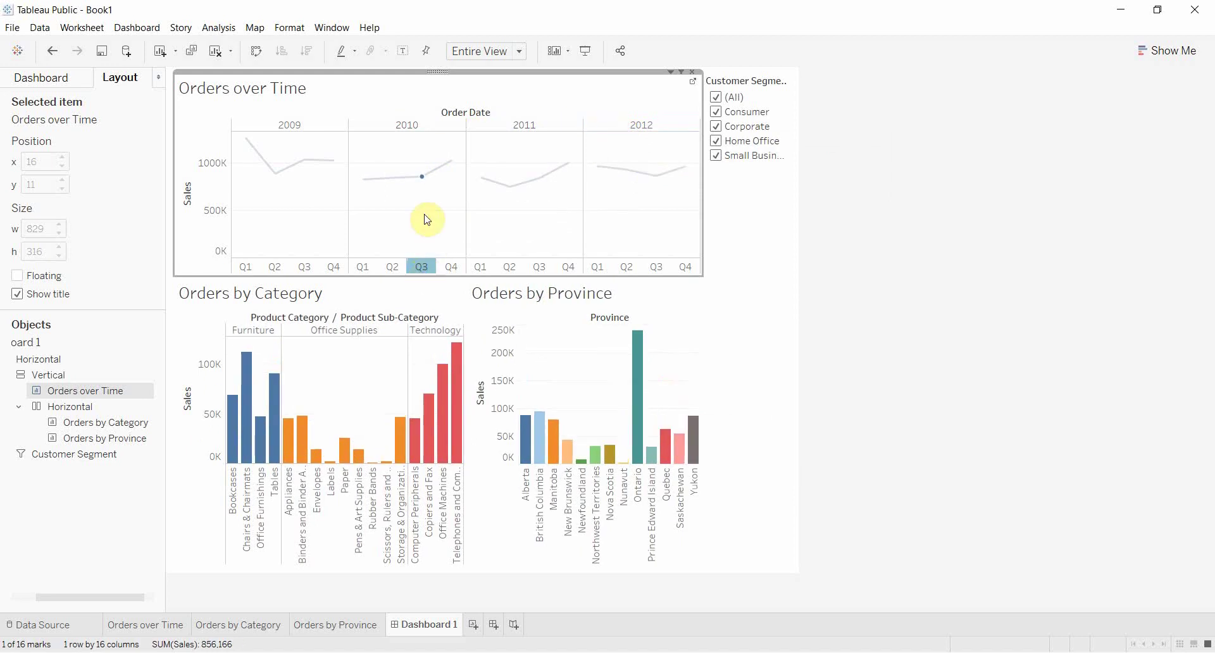
pyautogui.click(453, 266)
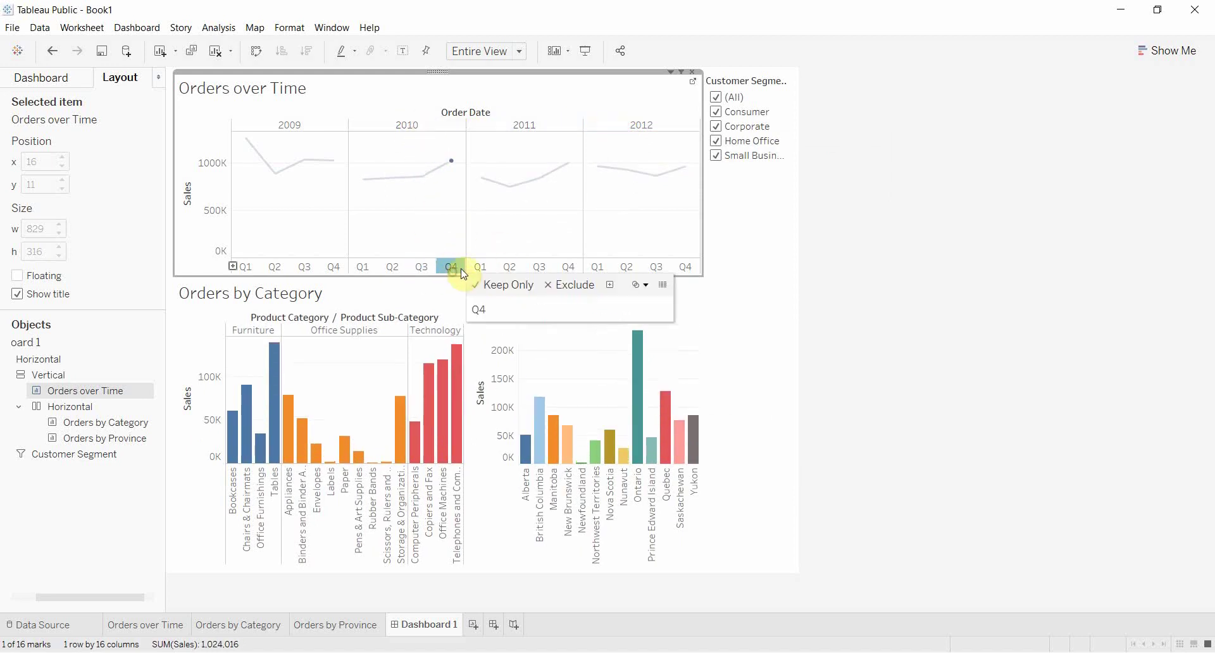
pyautogui.click(549, 267)
pyautogui.click(541, 267)
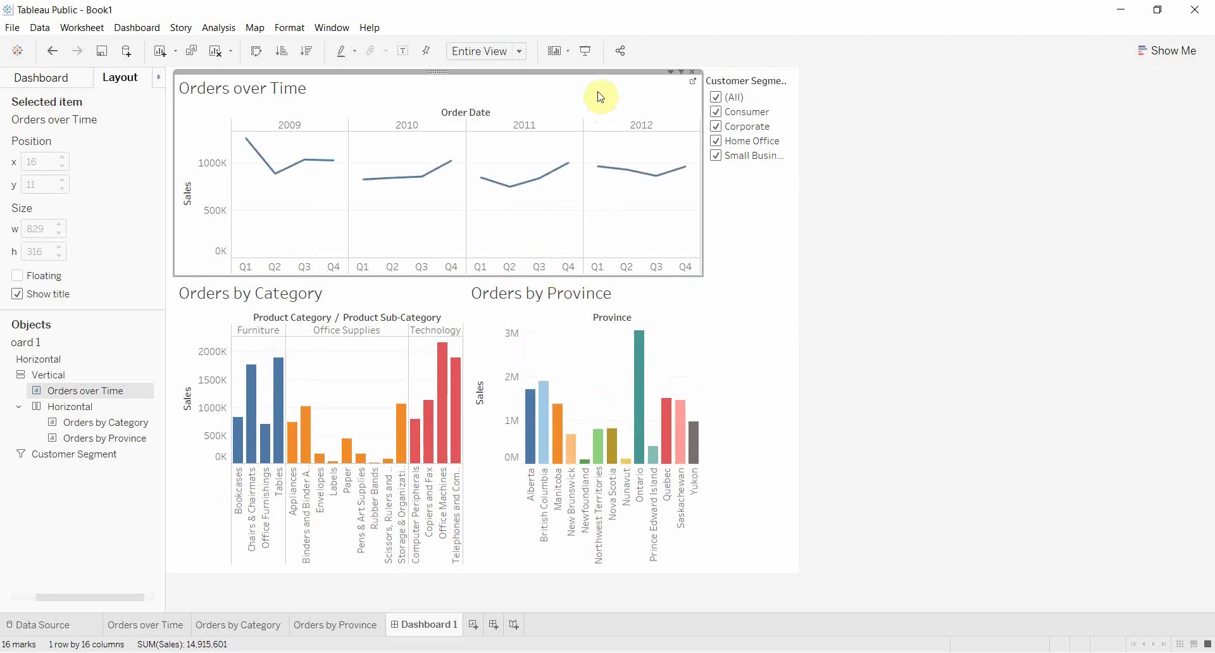
# Step: Select the whole dashboard and open Dashboard > Actions, moving the dialog clear of the charts
pyautogui.click(745, 419)
pyautogui.click(889, 383)
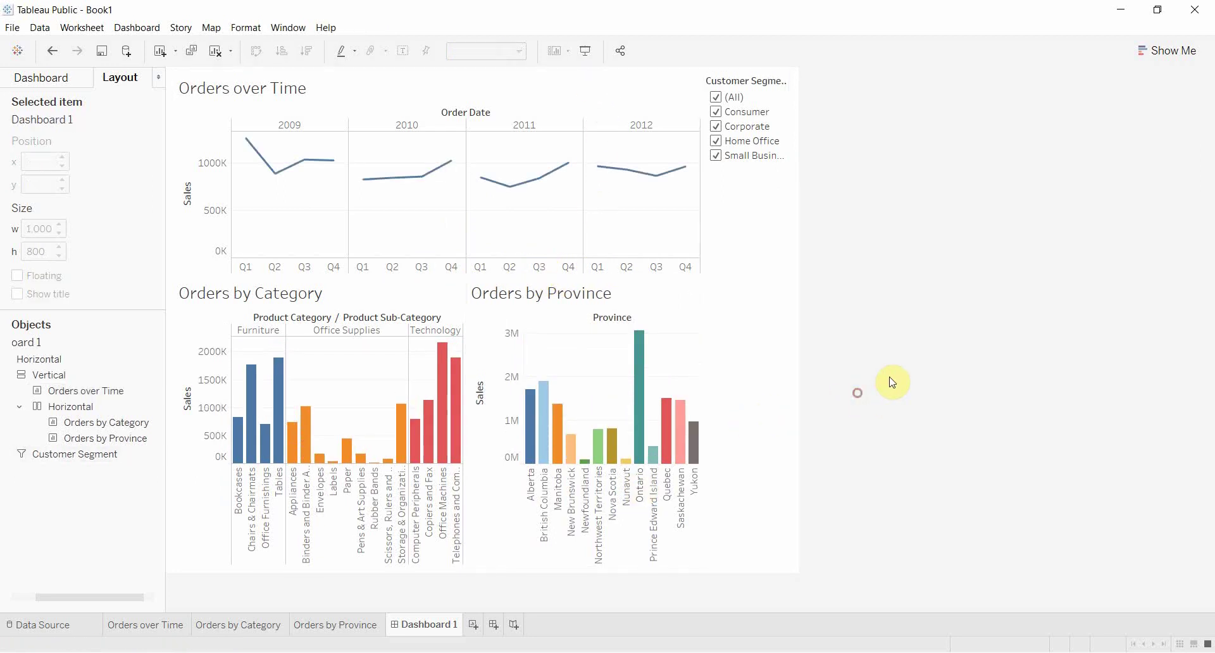
pyautogui.click(140, 28)
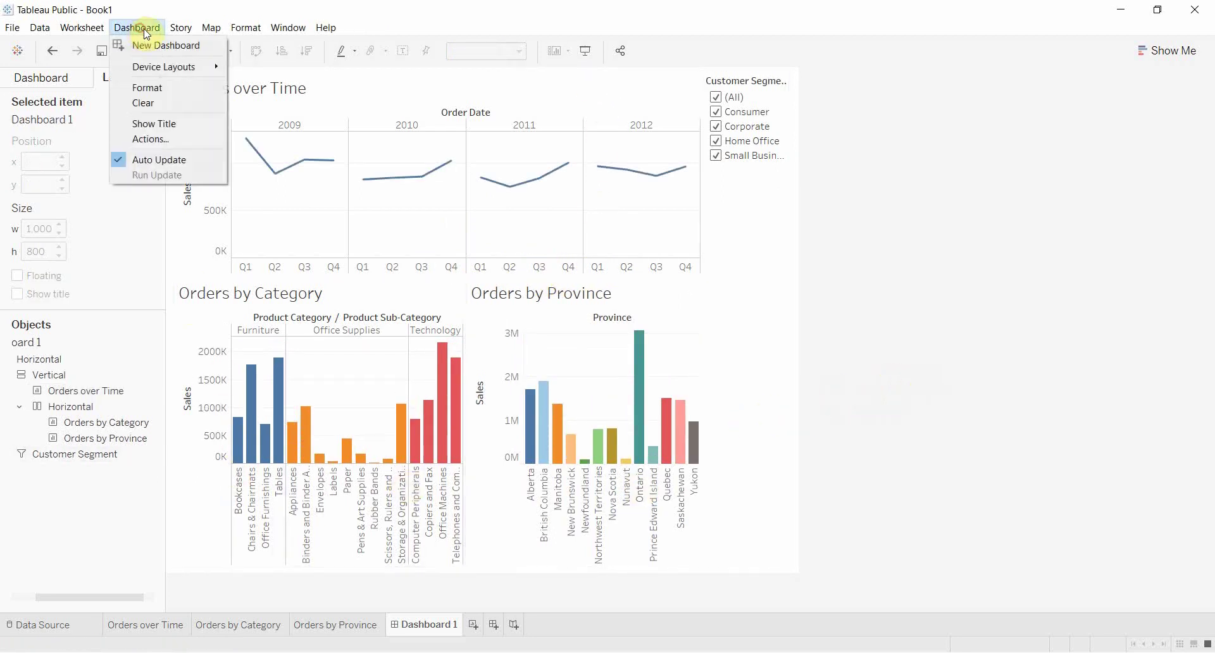
pyautogui.click(179, 142)
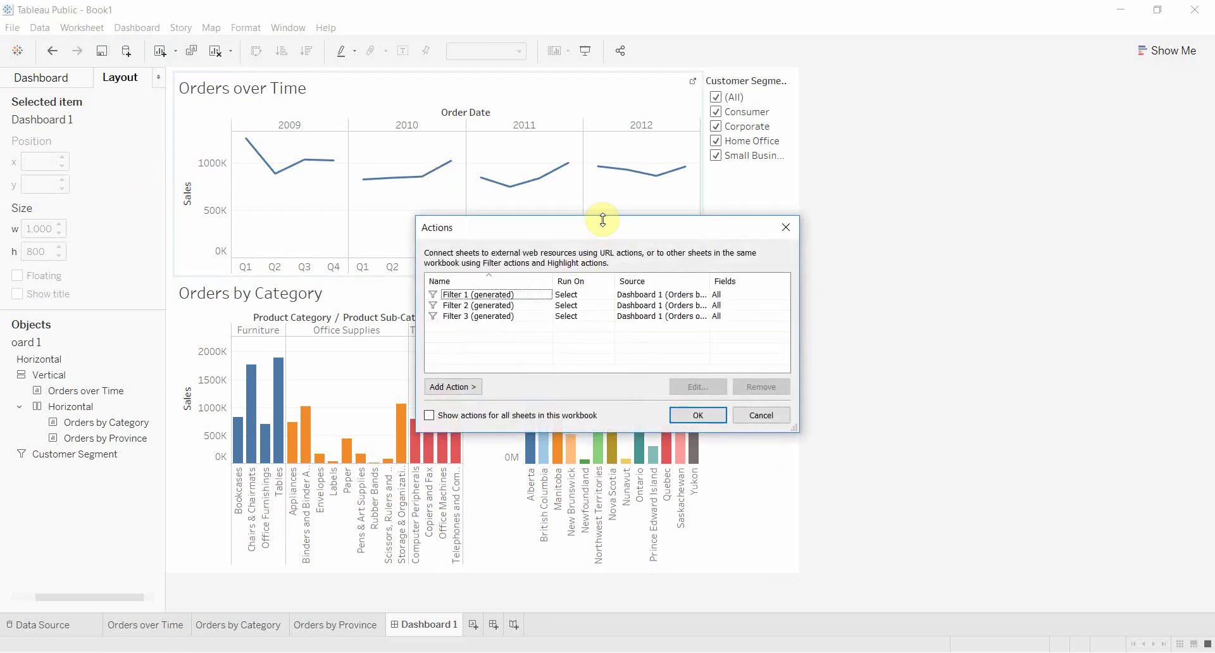
pyautogui.moveTo(605, 234); pyautogui.dragTo(635, 79)
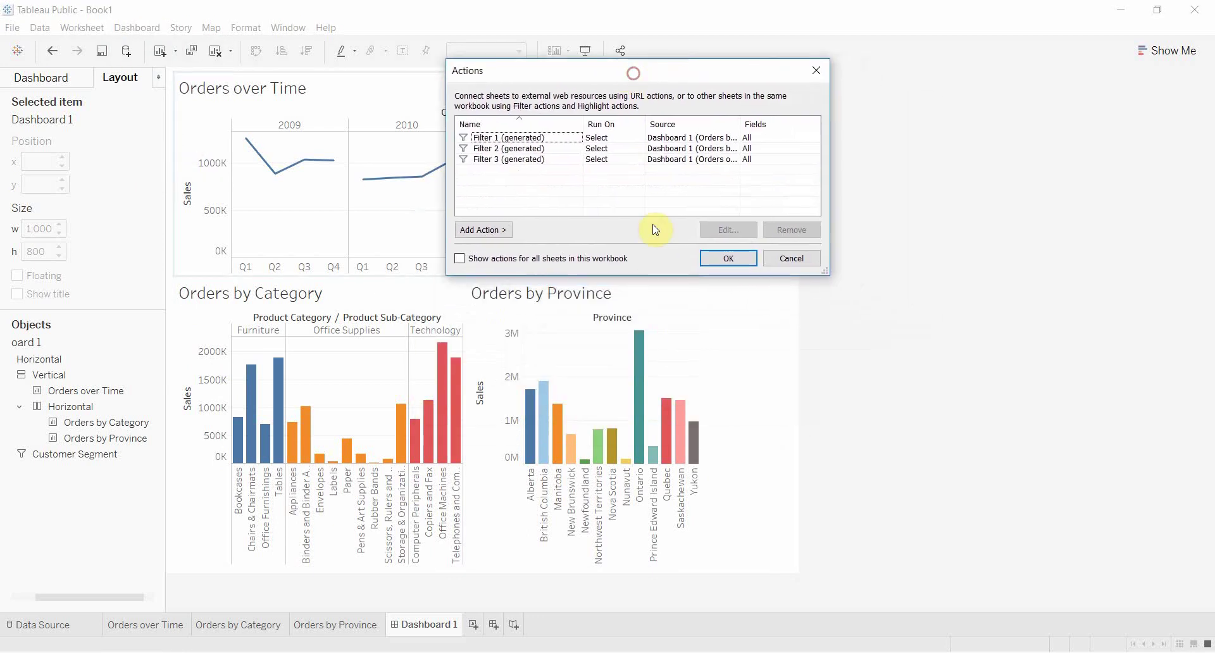
# Step: Widen the Source column, sort the actions by name, and select Filter 1 (generated)
pyautogui.click(537, 138)
pyautogui.click(540, 149)
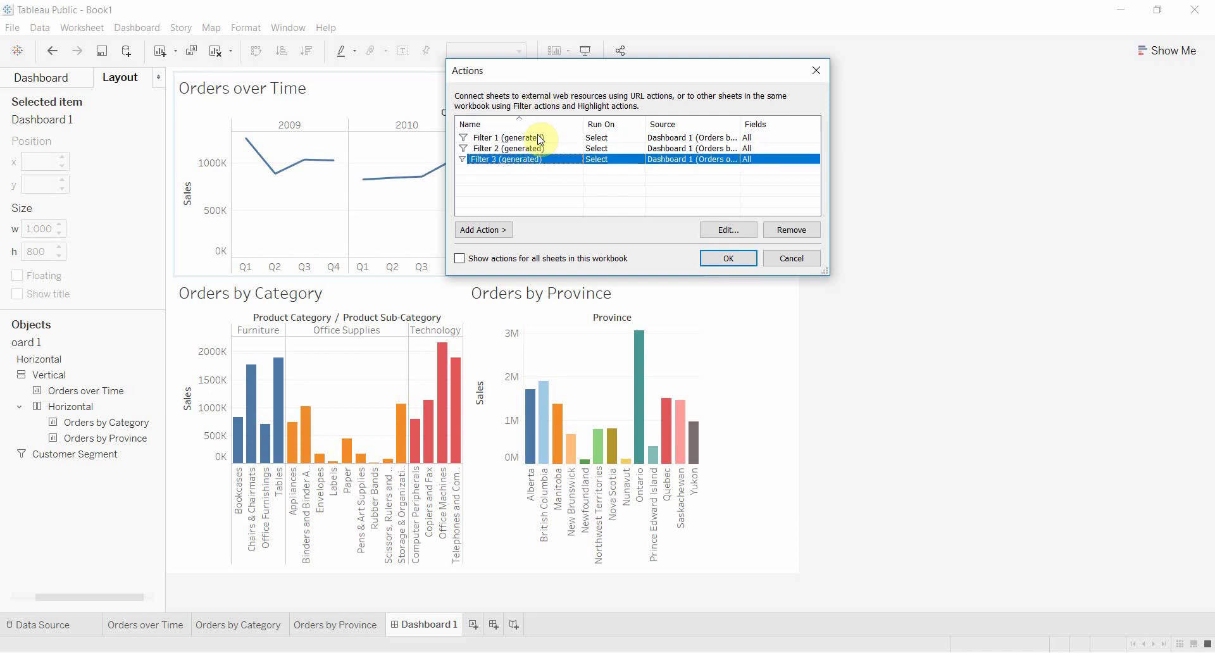
pyautogui.click(537, 138)
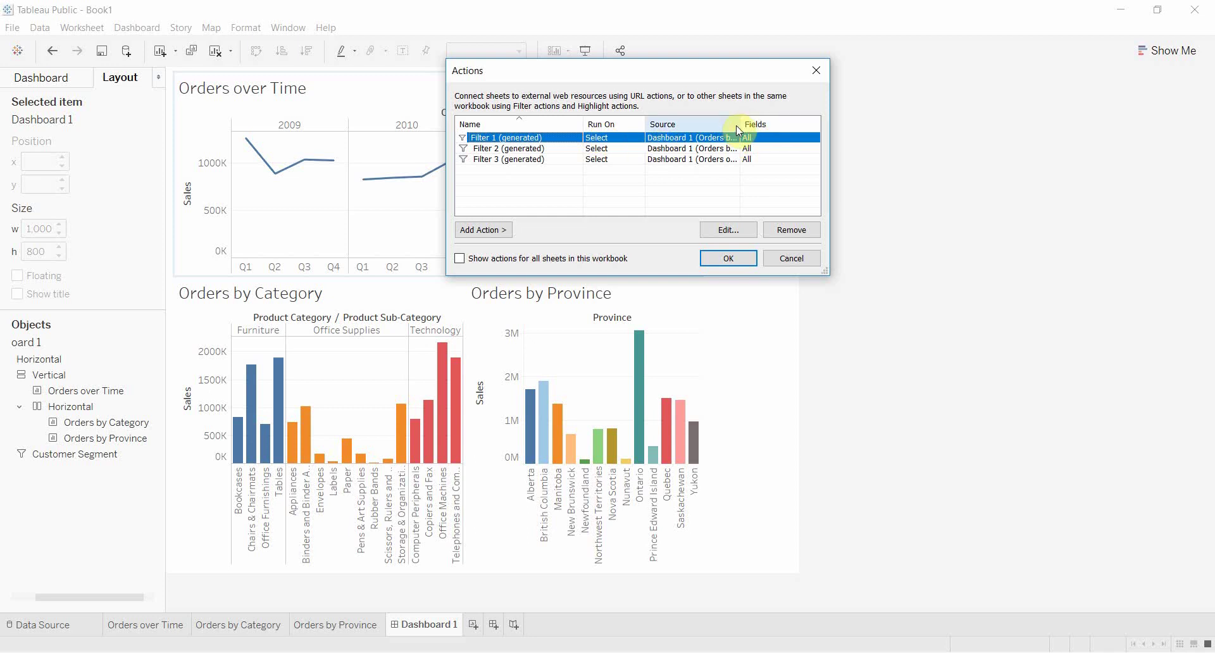
pyautogui.moveTo(737, 127); pyautogui.dragTo(778, 125)
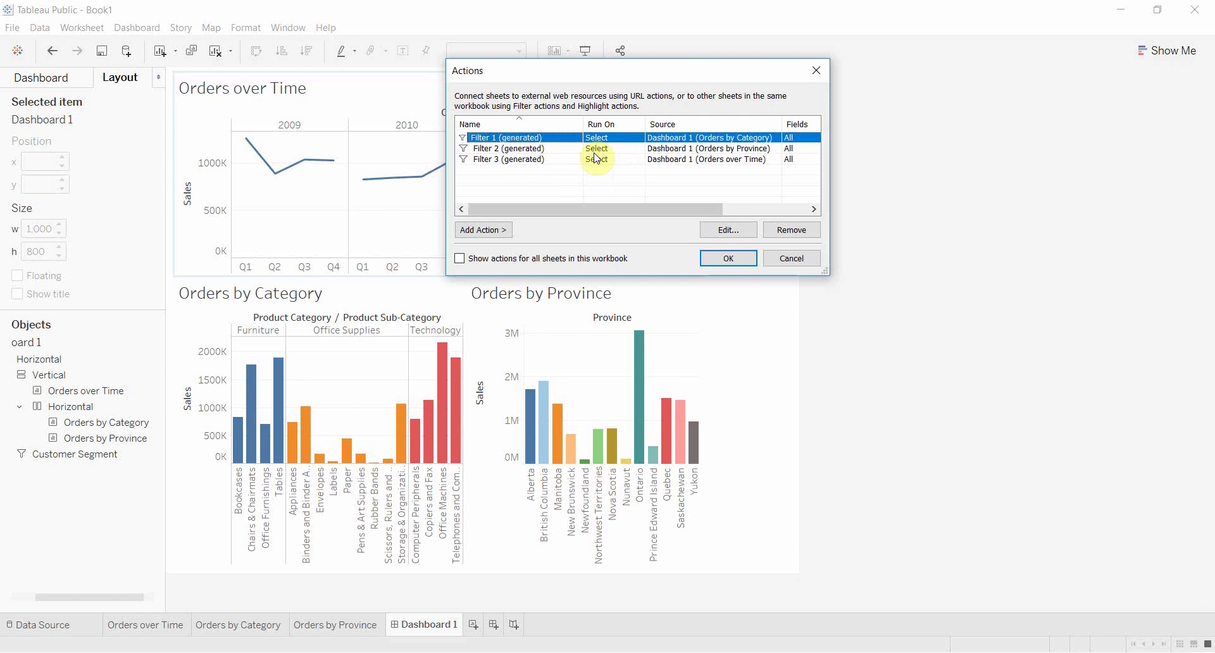
pyautogui.click(701, 159)
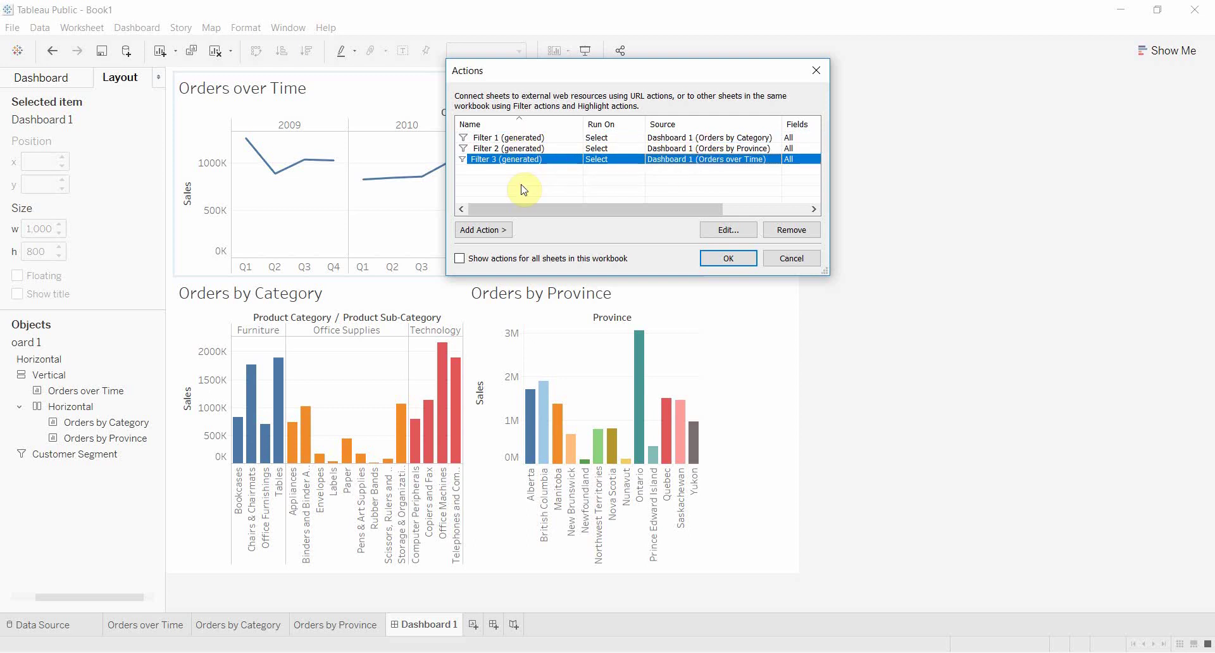
pyautogui.click(527, 126)
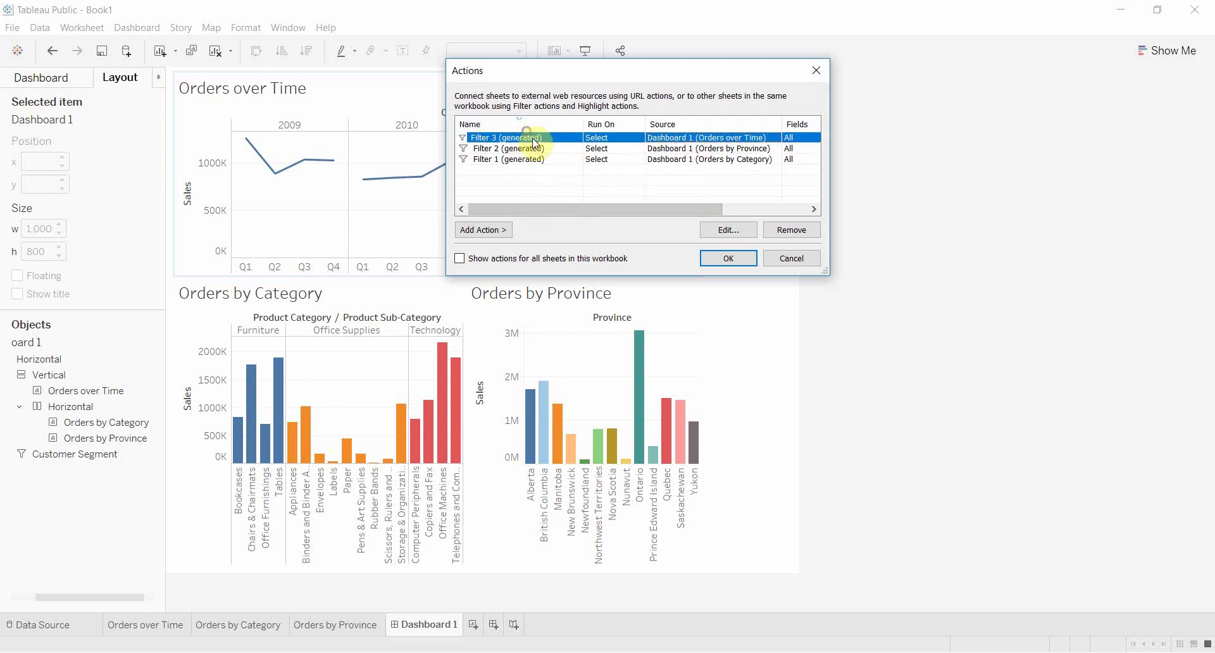
pyautogui.click(526, 124)
pyautogui.click(530, 138)
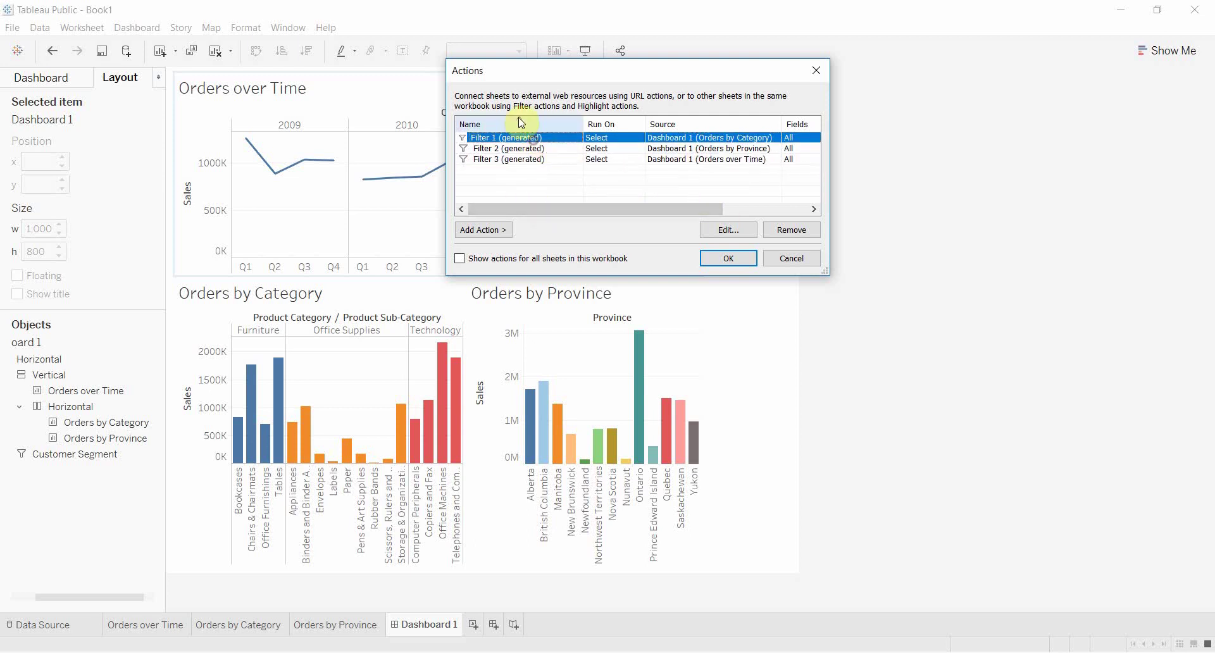
# Step: Open Filter 1 (generated) in the Edit Filter Action dialog
pyautogui.click(729, 231)
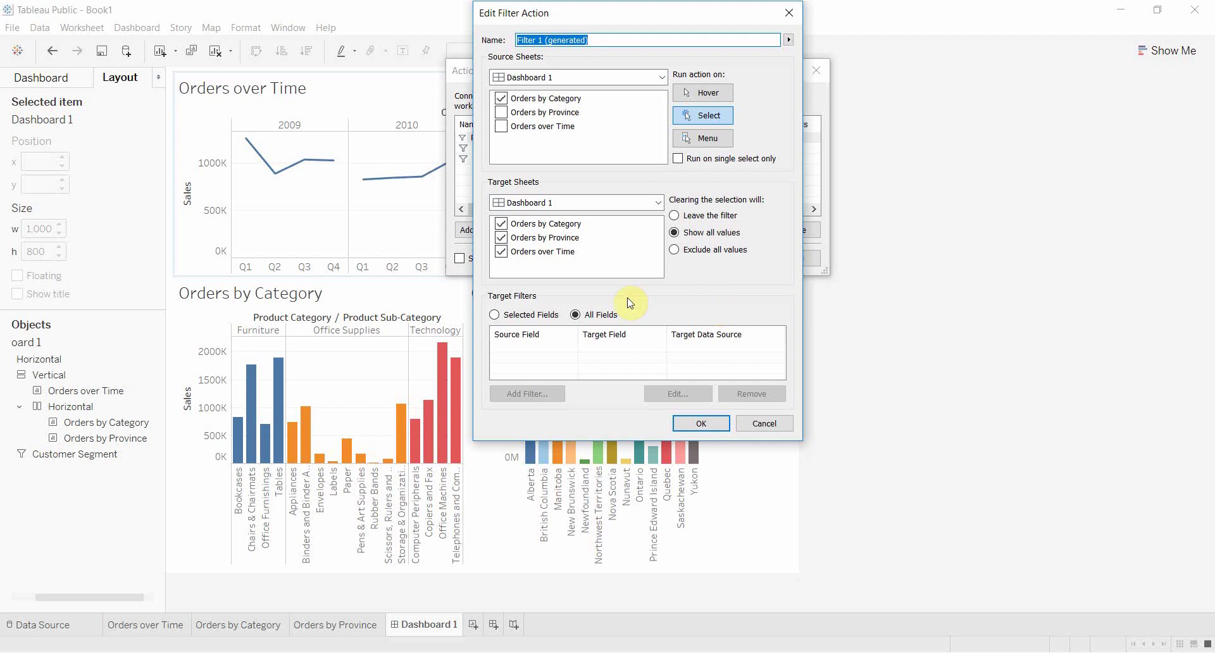
# Step: Switch Filter 1's target filters to Selected Fields and add Product Category
pyautogui.click(525, 314)
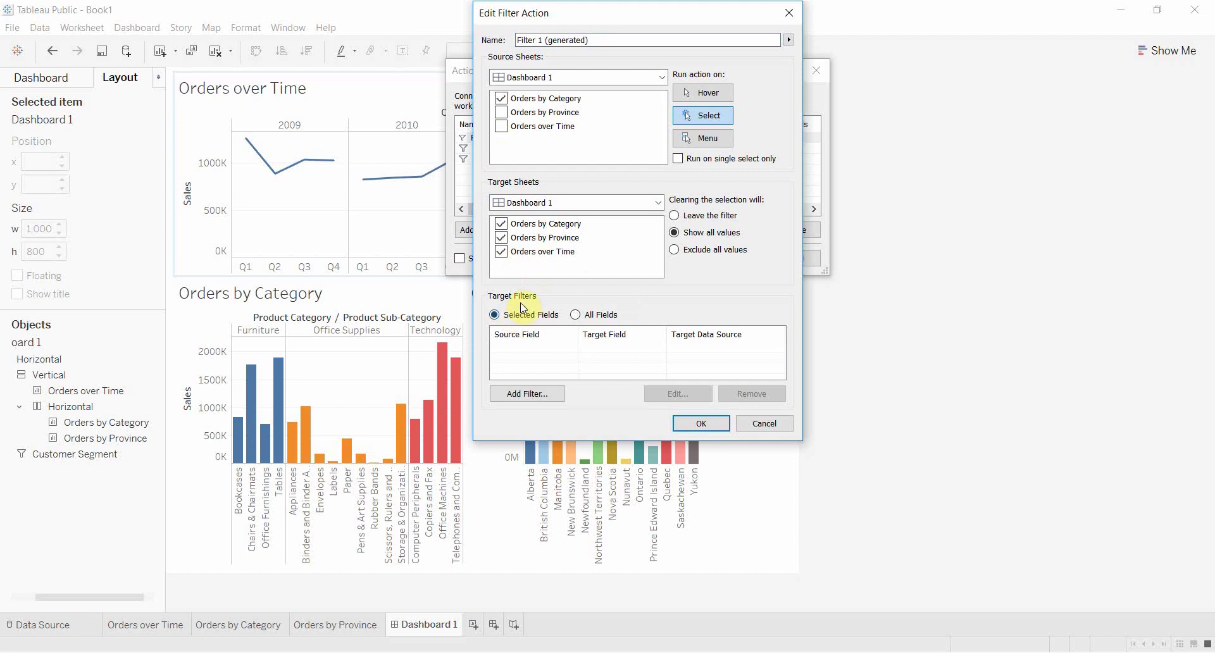
pyautogui.click(522, 395)
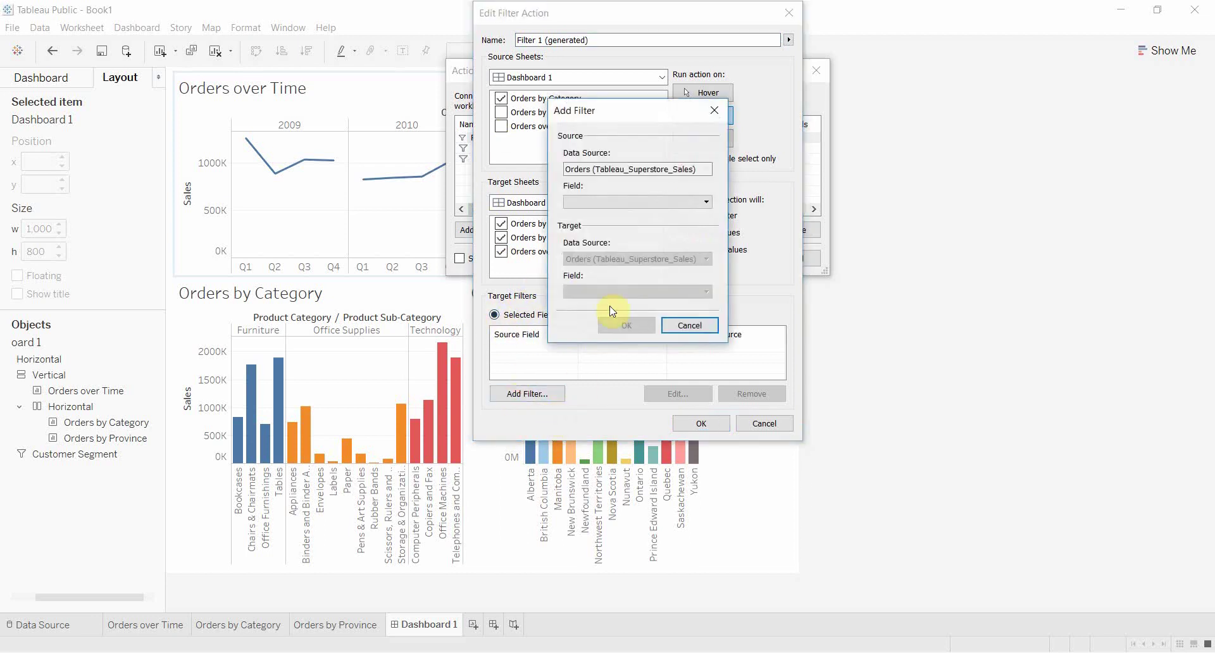
pyautogui.moveTo(640, 114); pyautogui.dragTo(678, 98)
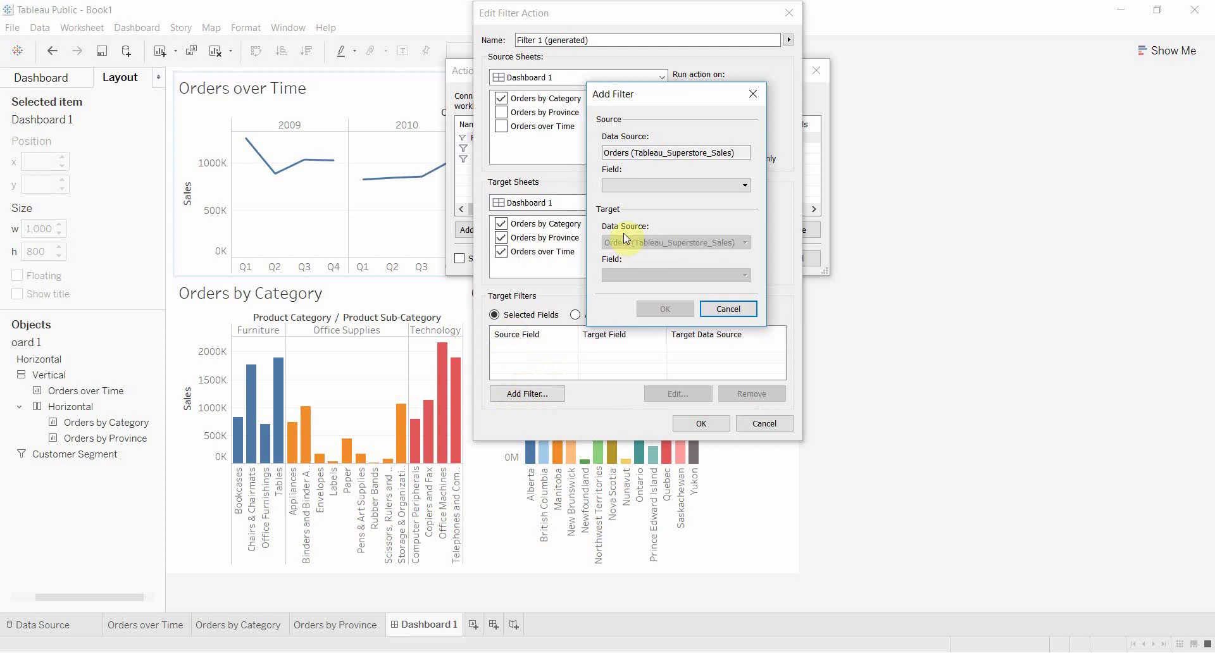
pyautogui.click(672, 187)
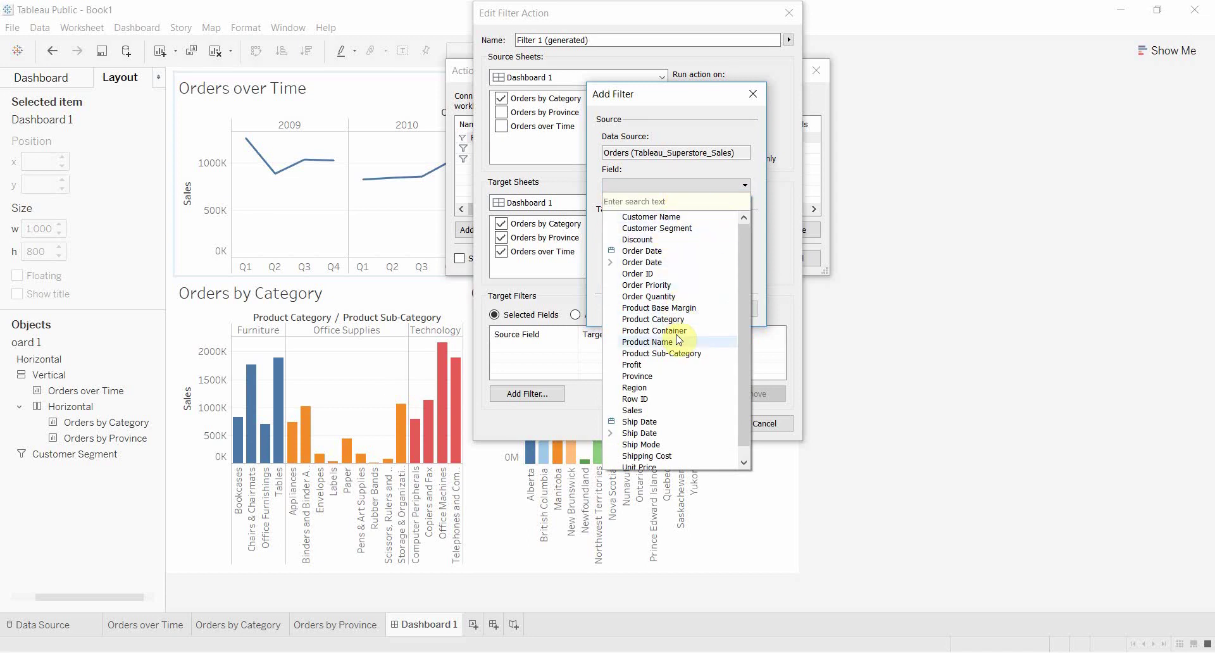
pyautogui.click(653, 319)
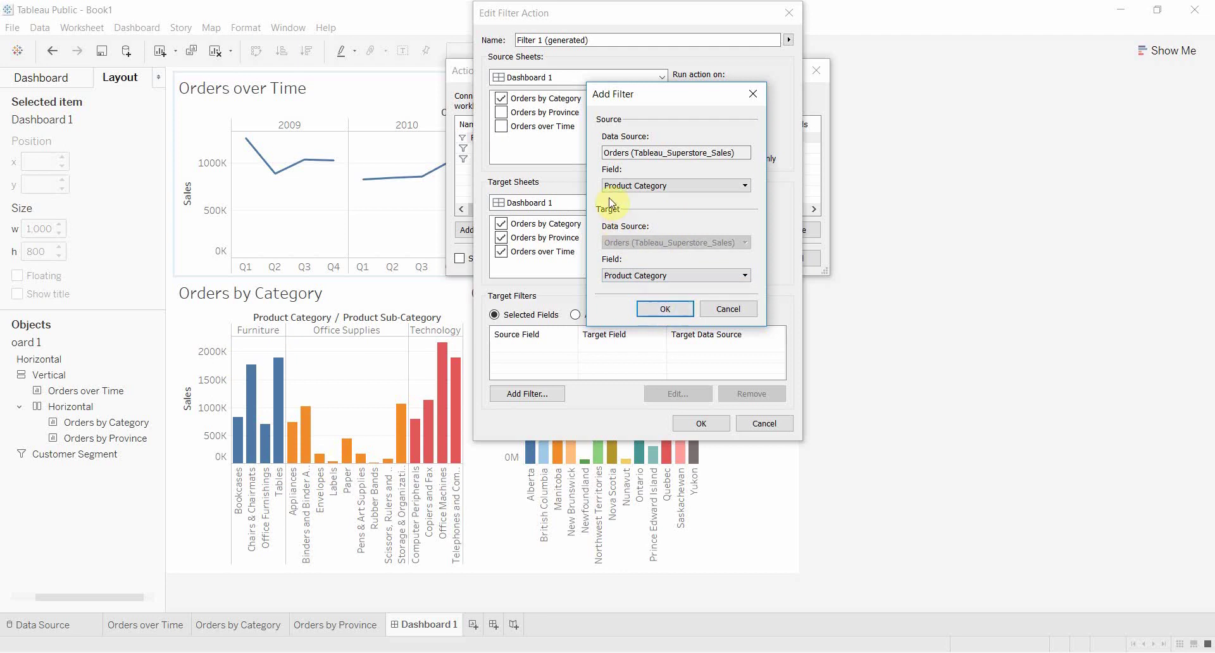
pyautogui.click(661, 310)
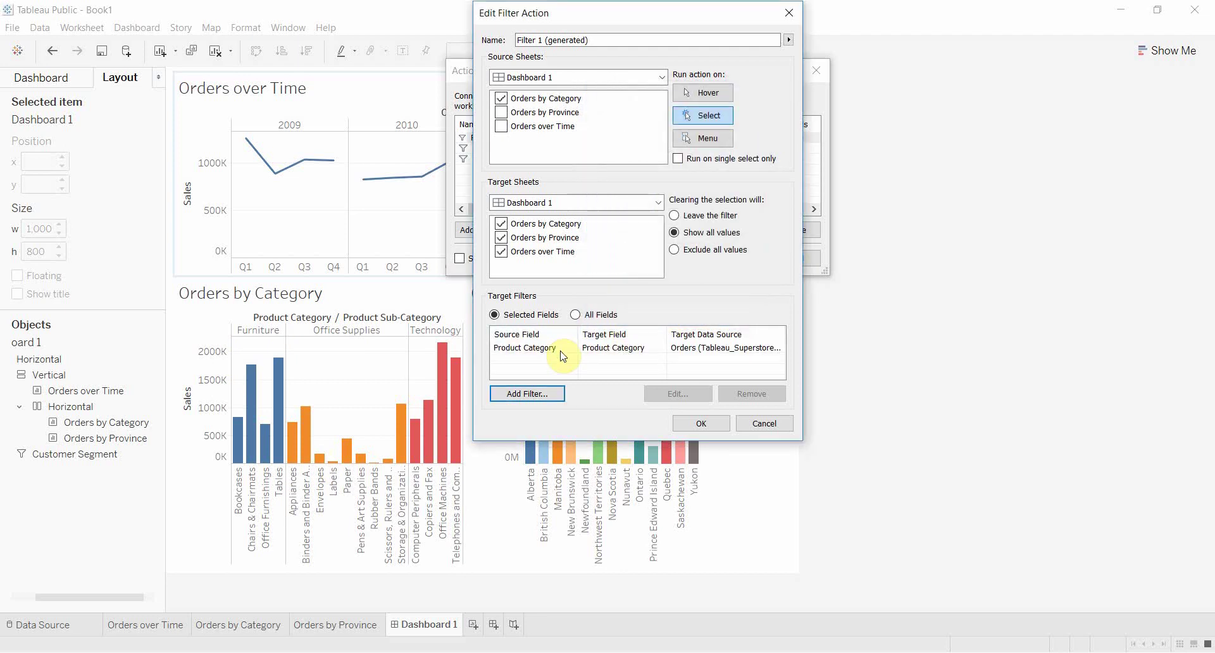
# Step: Add Product Sub-Category as a second target field and confirm Filter 1 with OK
pyautogui.click(513, 395)
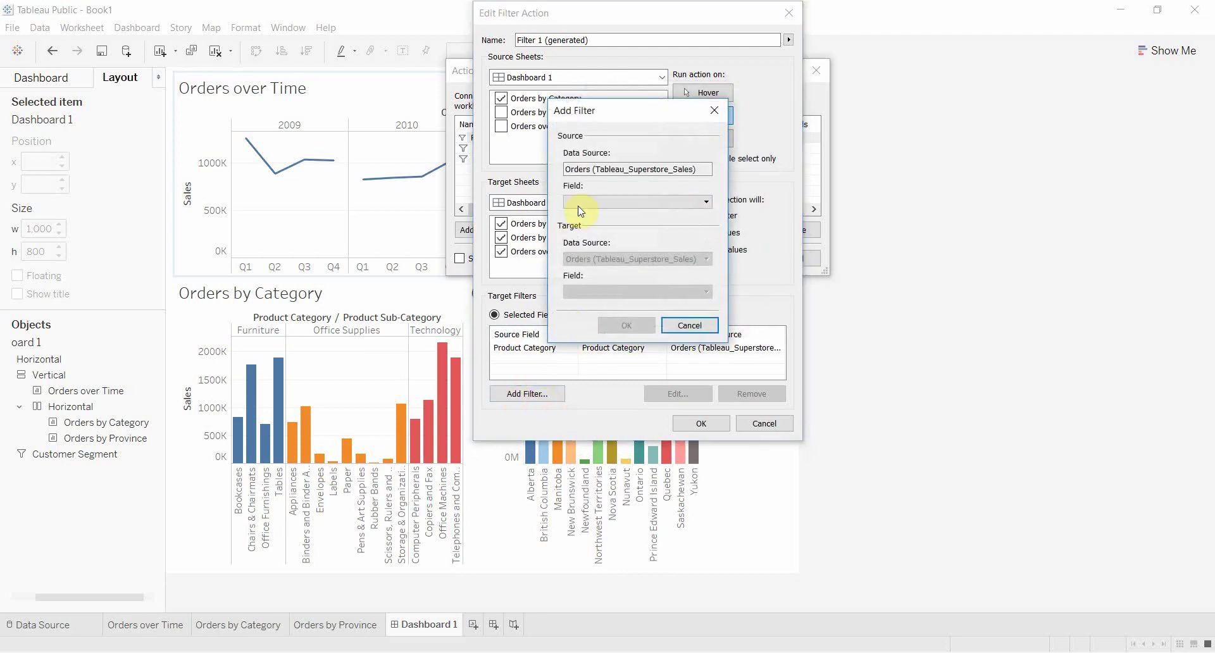
pyautogui.click(601, 201)
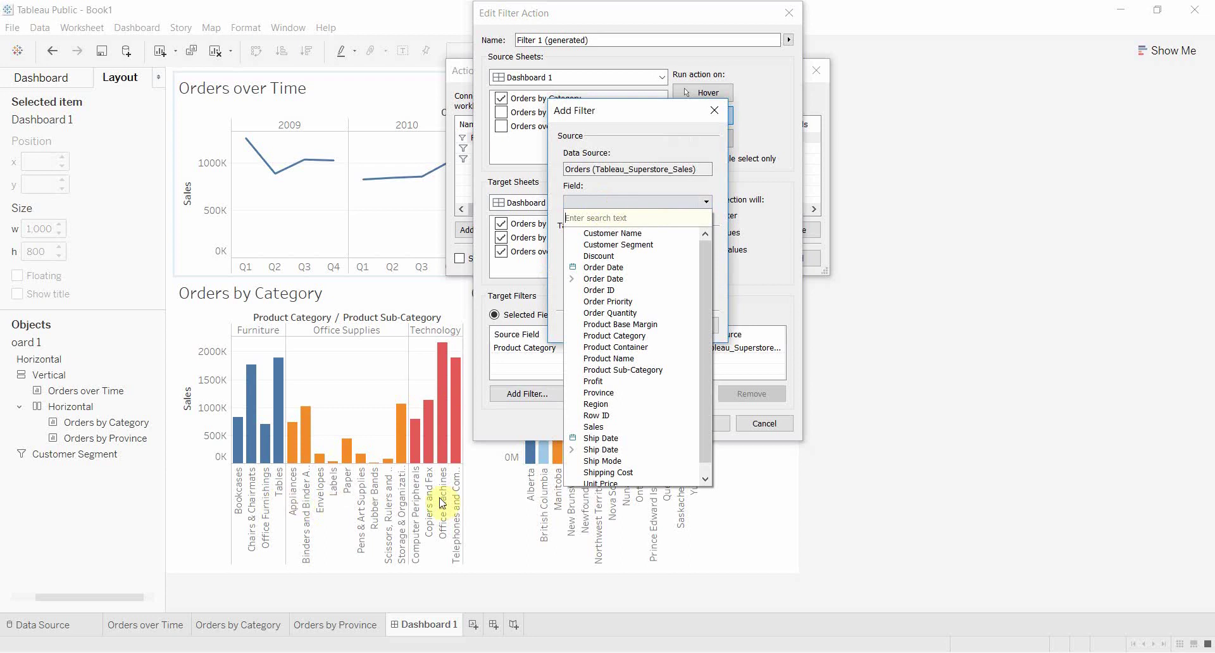
pyautogui.click(639, 370)
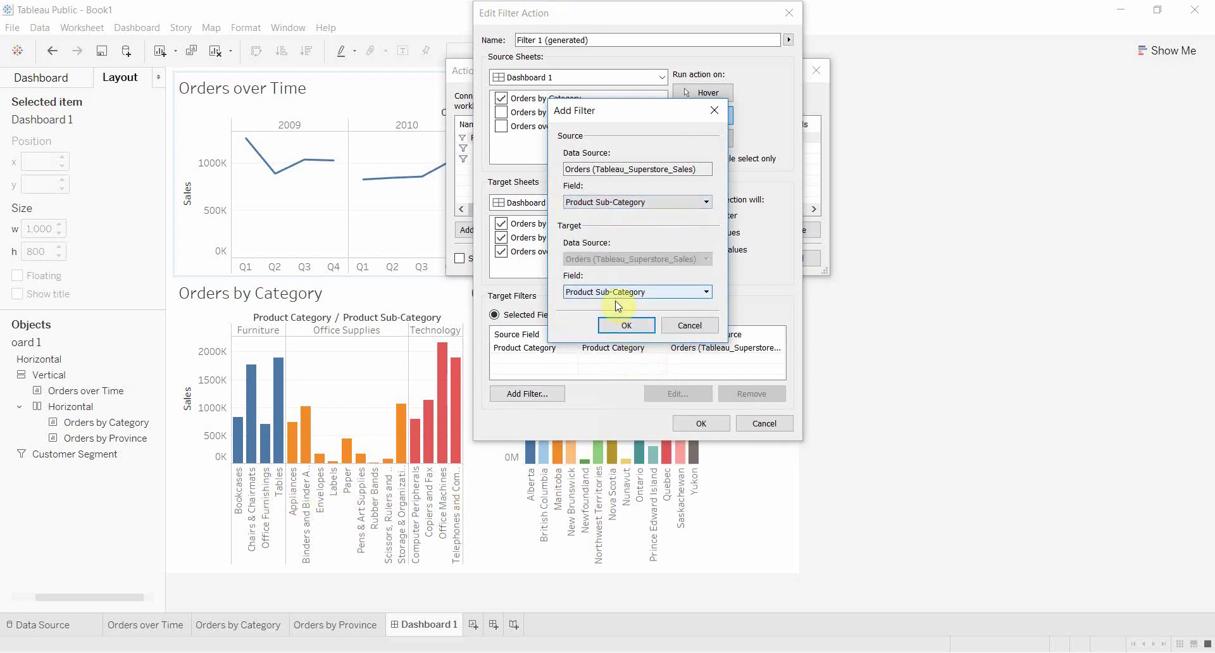
pyautogui.click(621, 326)
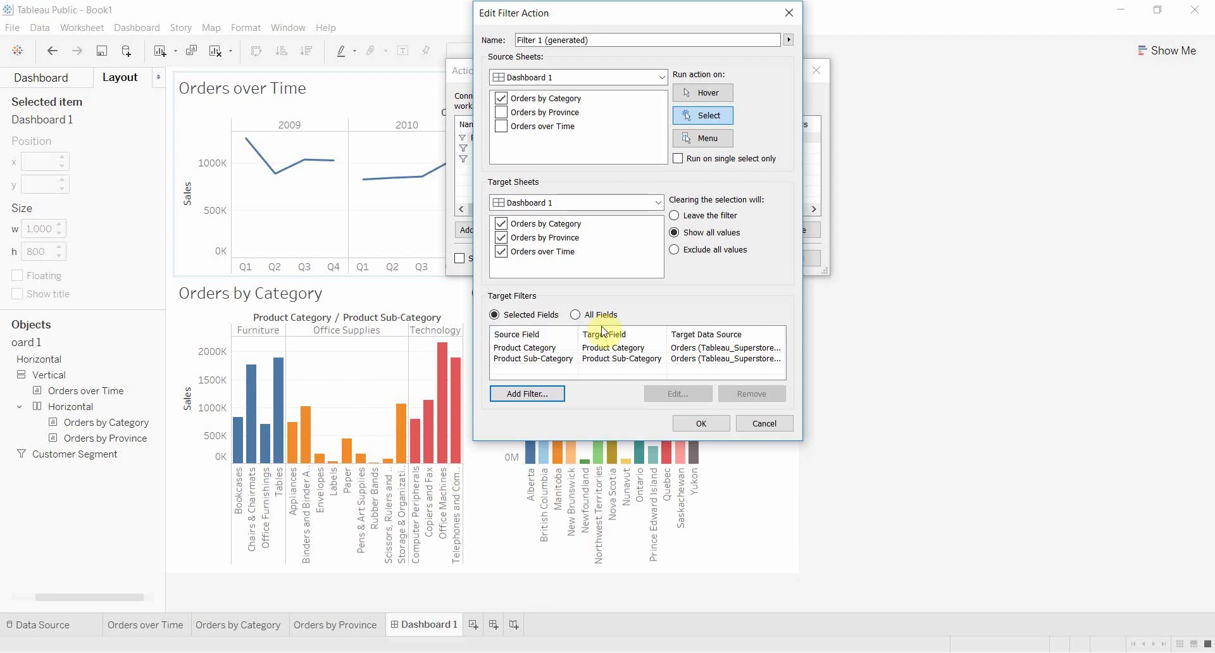
pyautogui.click(698, 426)
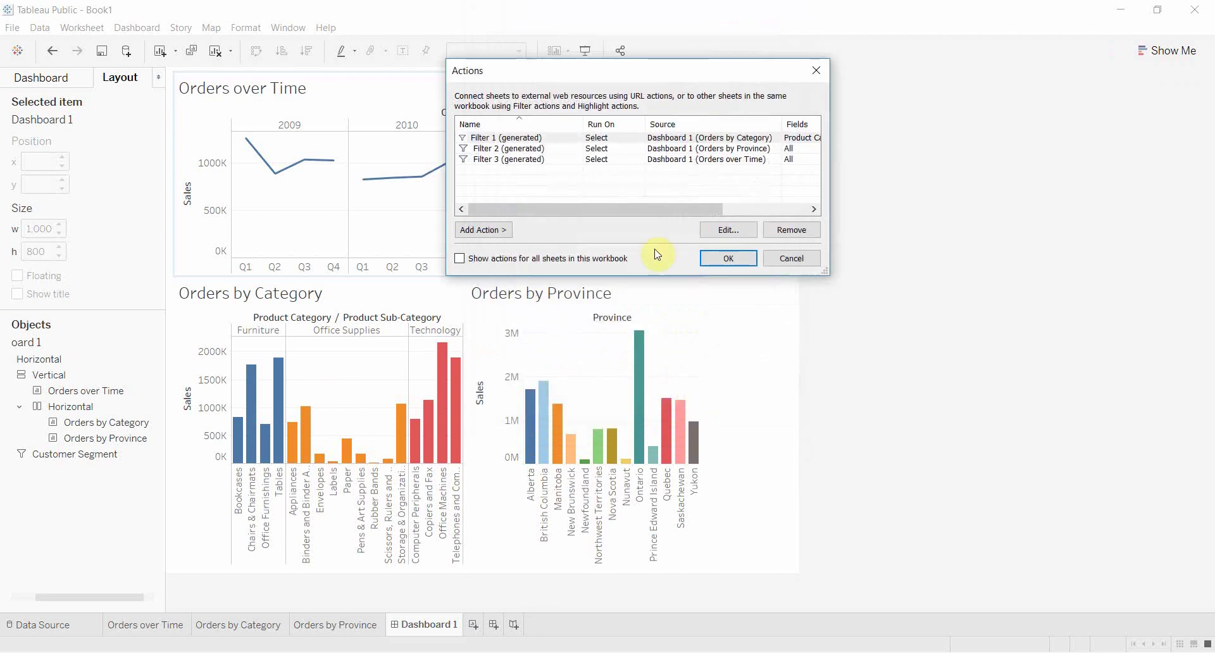
# Step: Set Filter 2 (generated) to Selected Fields with only Province, save it, and pick Filter 3
pyautogui.click(566, 150)
pyautogui.click(713, 228)
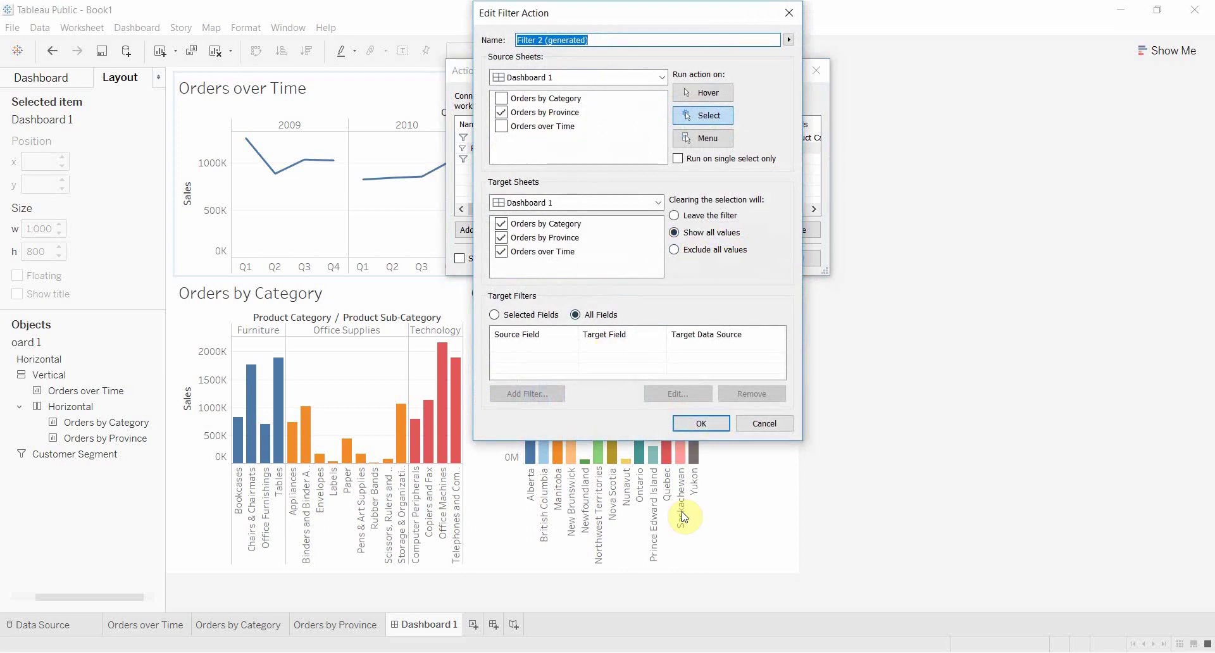
pyautogui.click(506, 318)
pyautogui.click(529, 394)
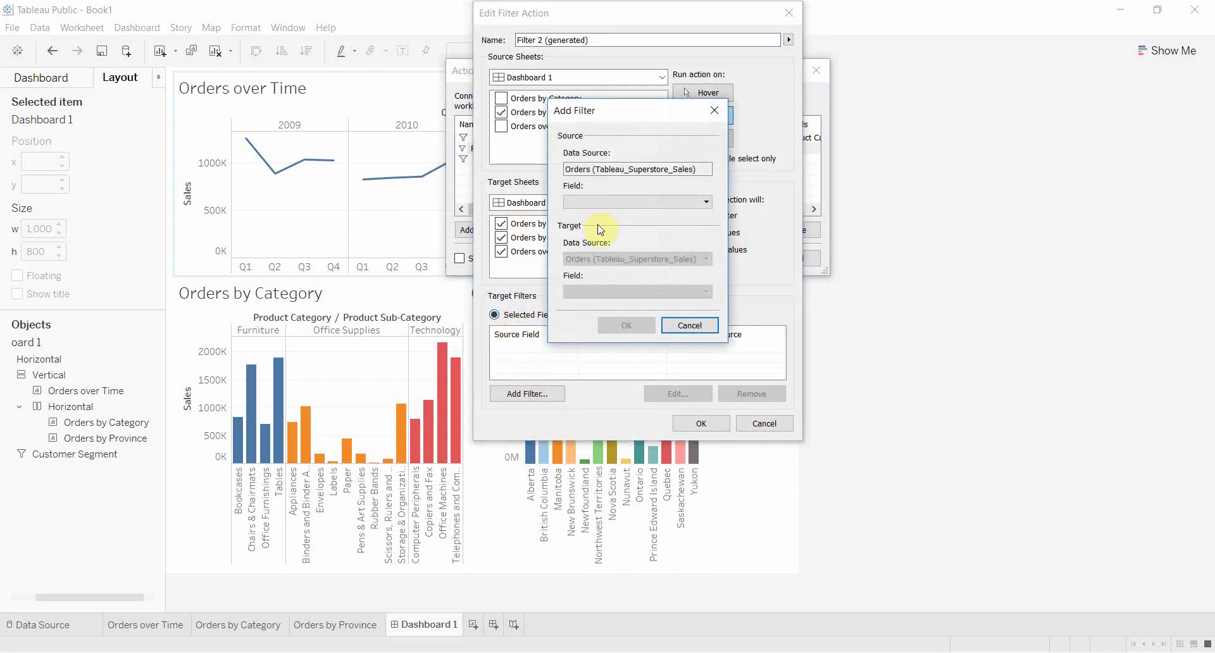
pyautogui.click(603, 212)
pyautogui.click(633, 393)
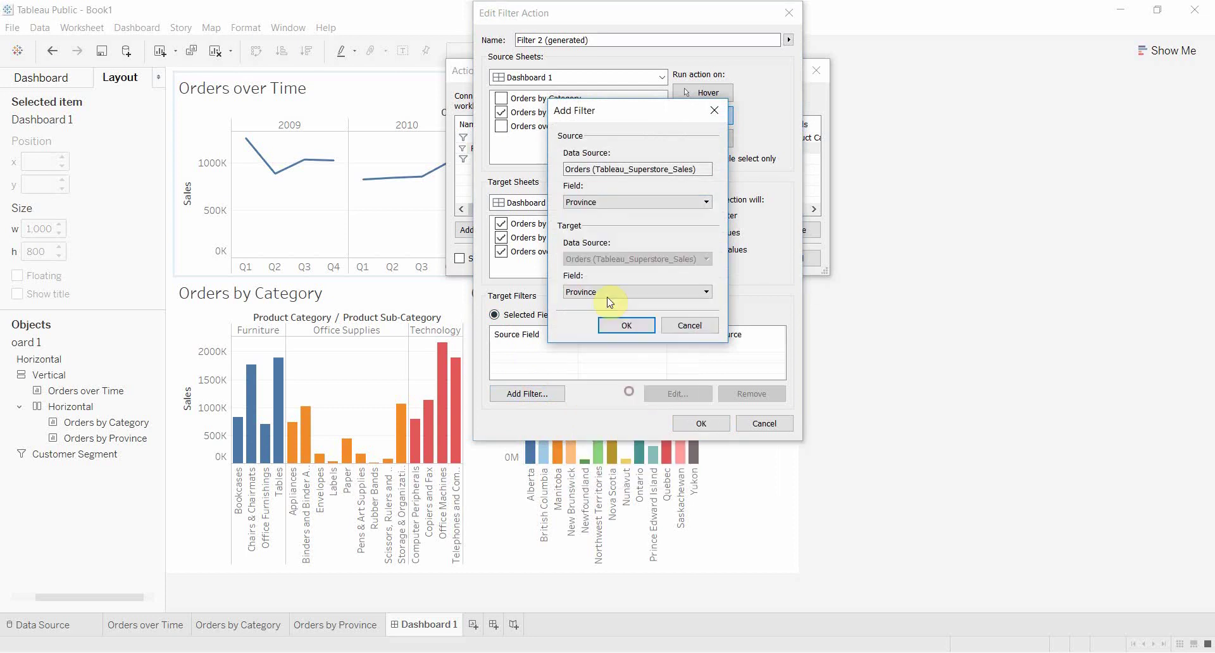
pyautogui.click(626, 325)
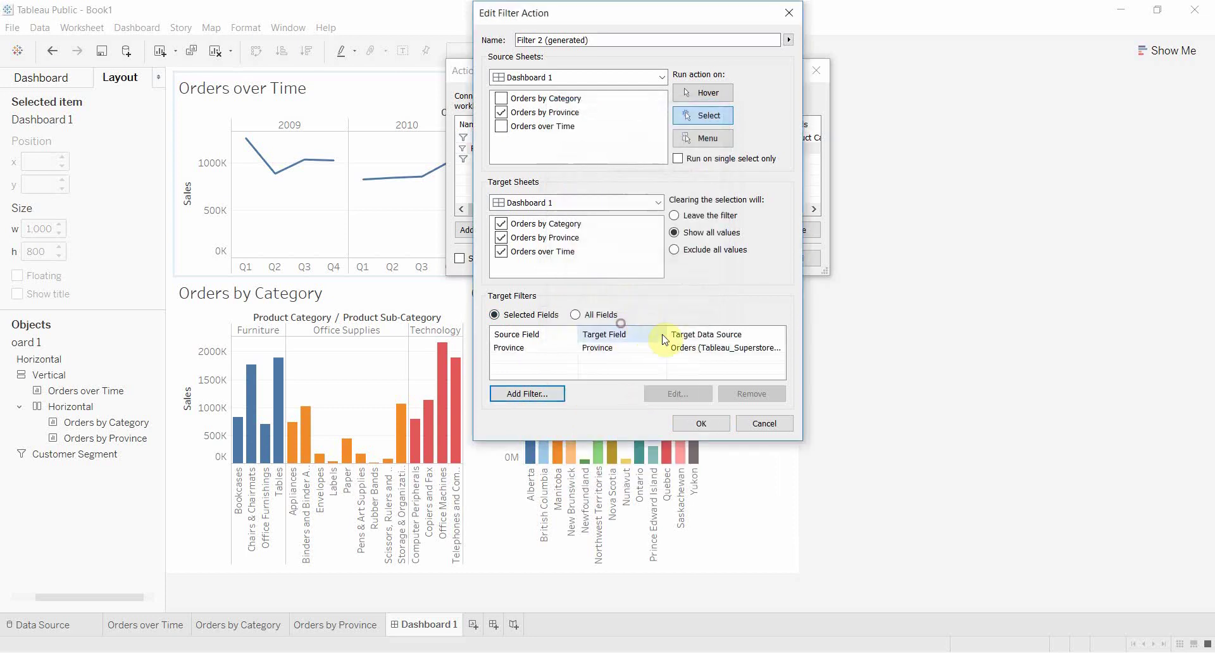
pyautogui.click(700, 422)
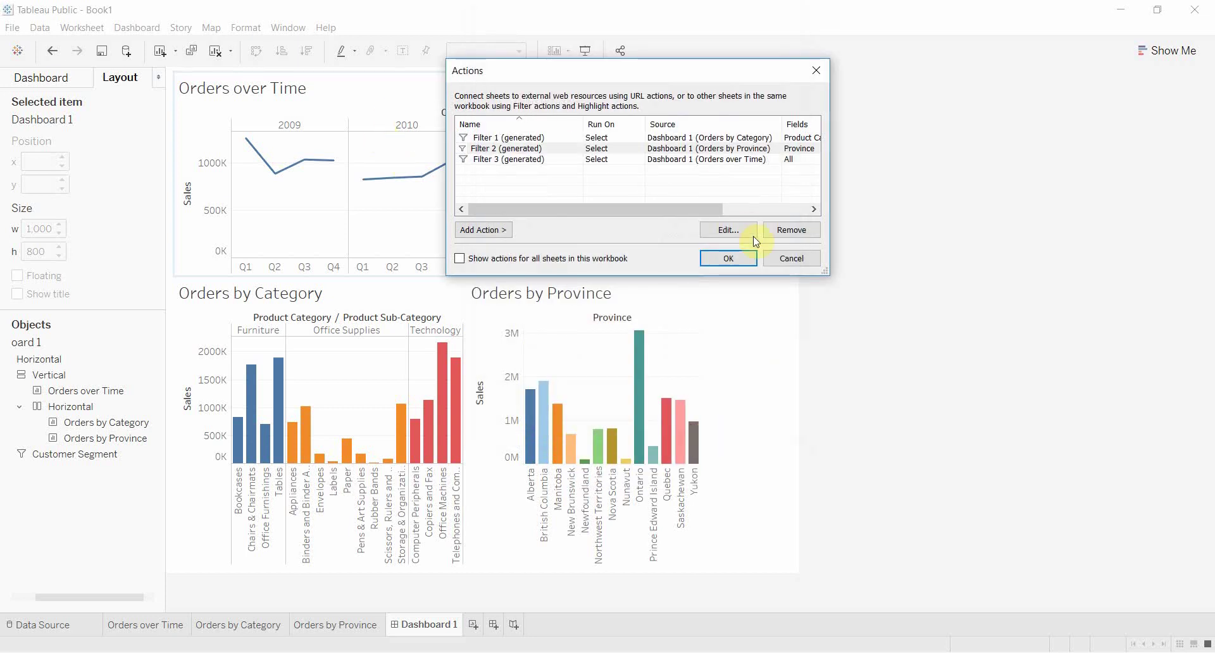
pyautogui.click(532, 161)
# Step: Edit Filter 3 (generated), switch to Selected Fields and add Order Date as a target filter
pyautogui.click(727, 230)
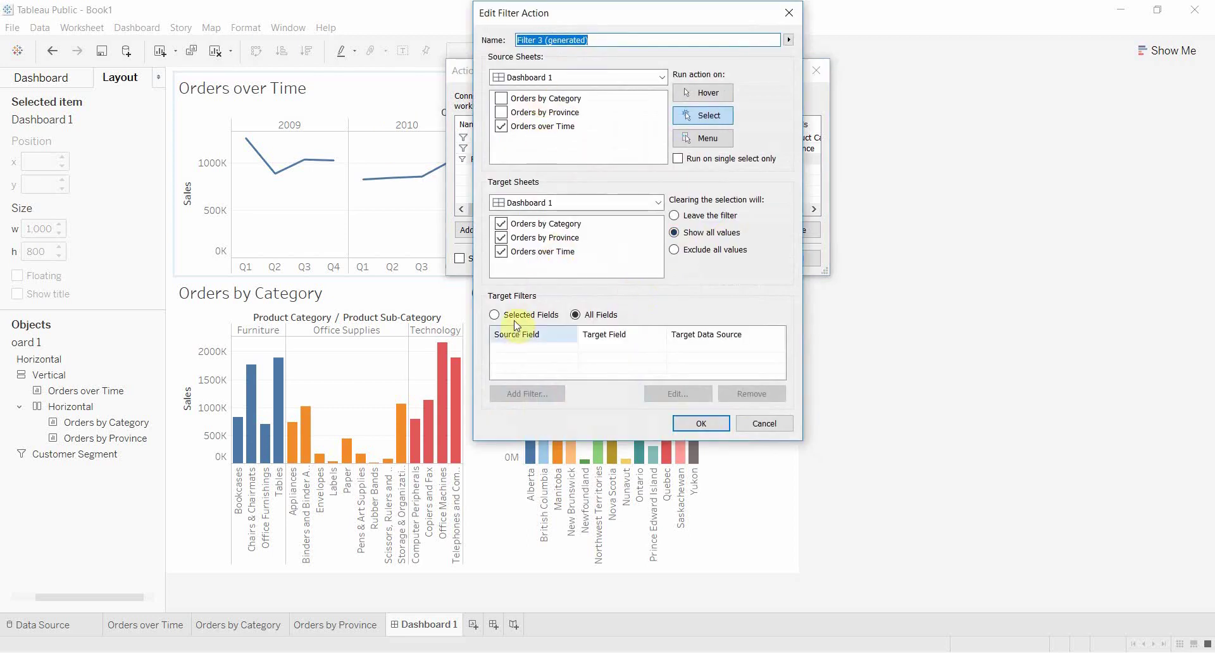
pyautogui.click(495, 315)
pyautogui.click(527, 393)
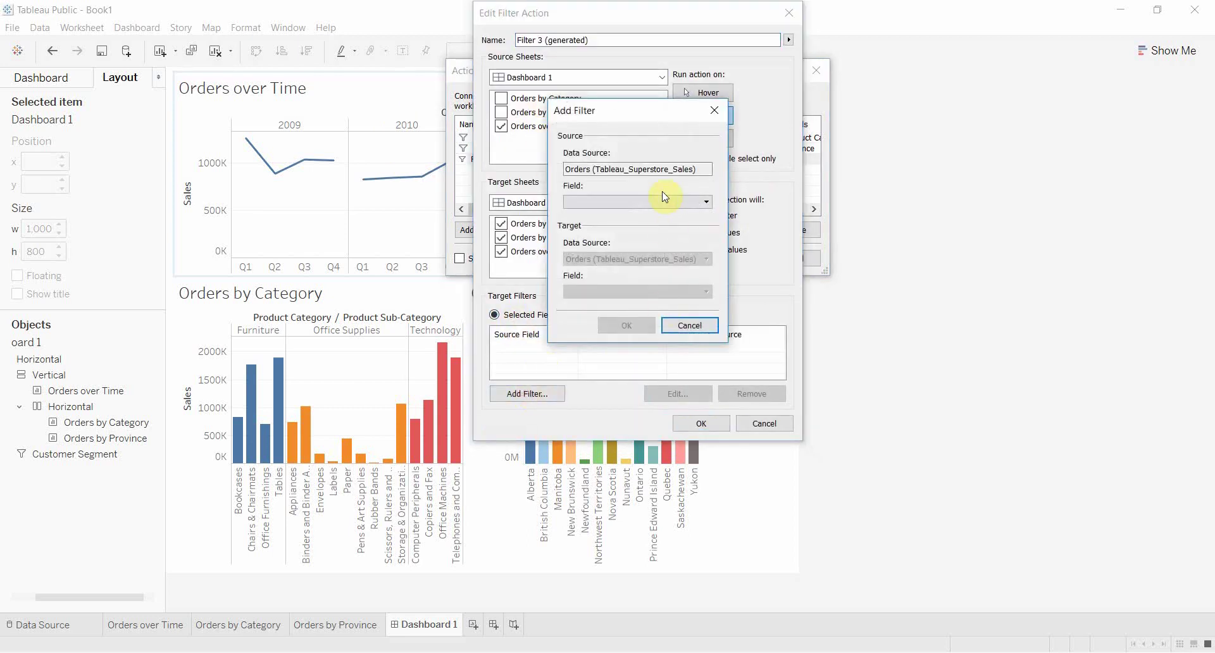
pyautogui.click(665, 201)
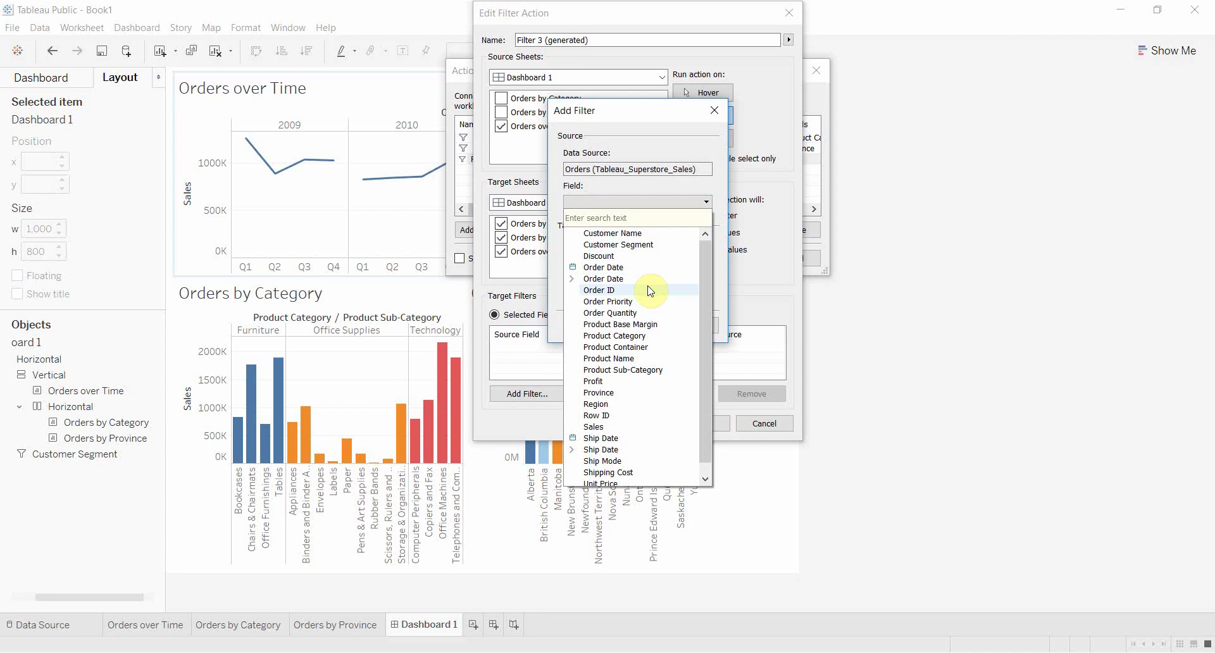
pyautogui.click(628, 269)
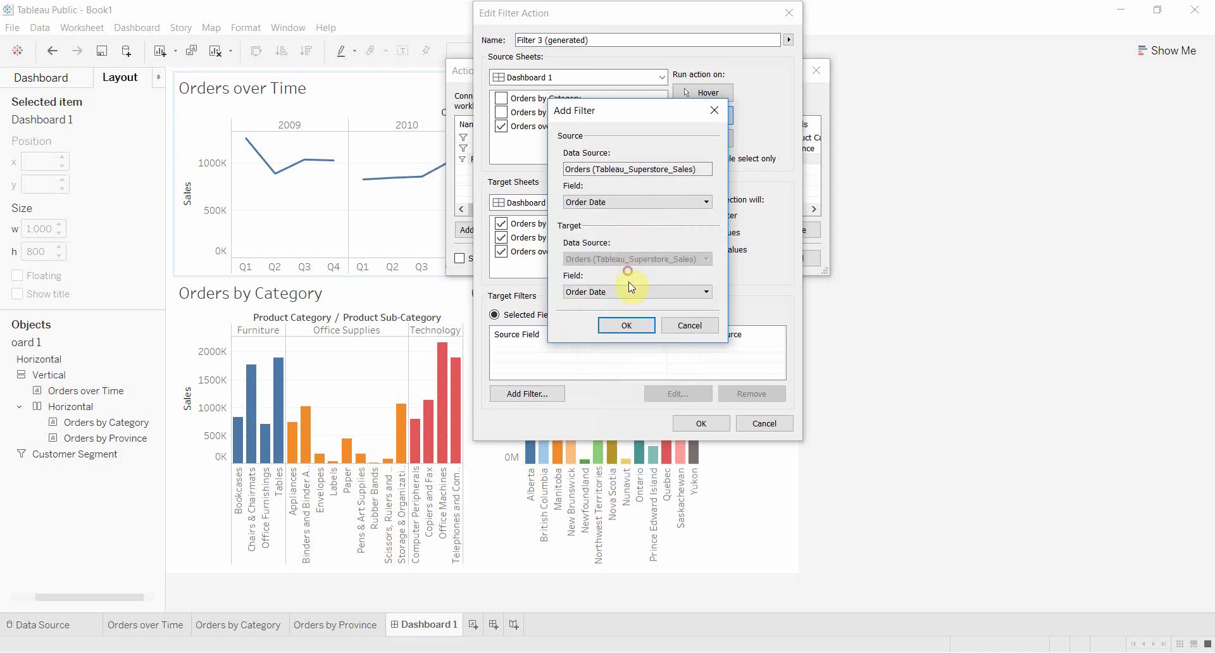
pyautogui.click(626, 324)
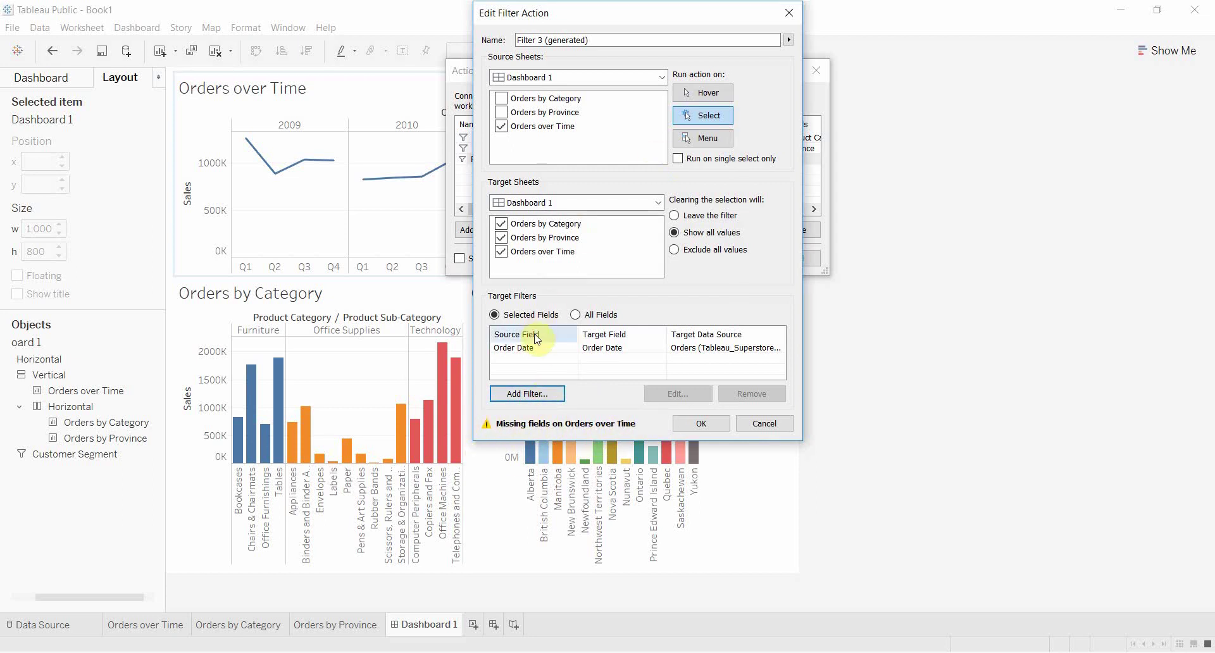
# Step: Try adding DAY(Order Date) as another target field, then abandon it
pyautogui.click(547, 394)
pyautogui.click(629, 201)
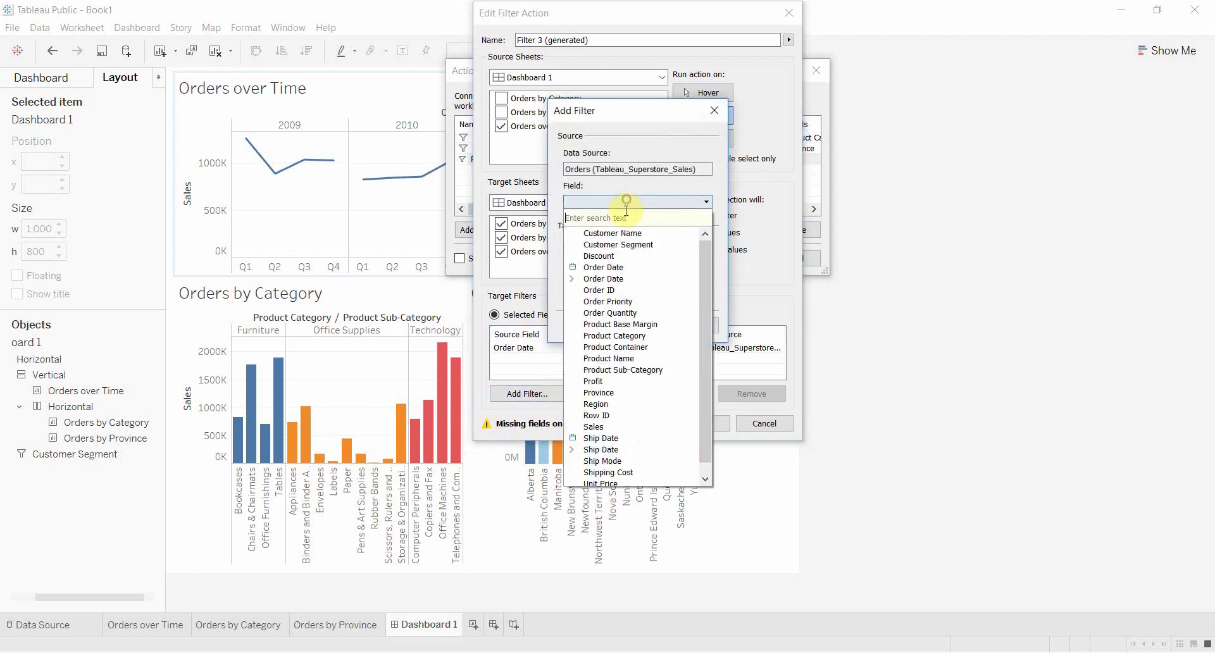
pyautogui.click(571, 279)
pyautogui.click(619, 290)
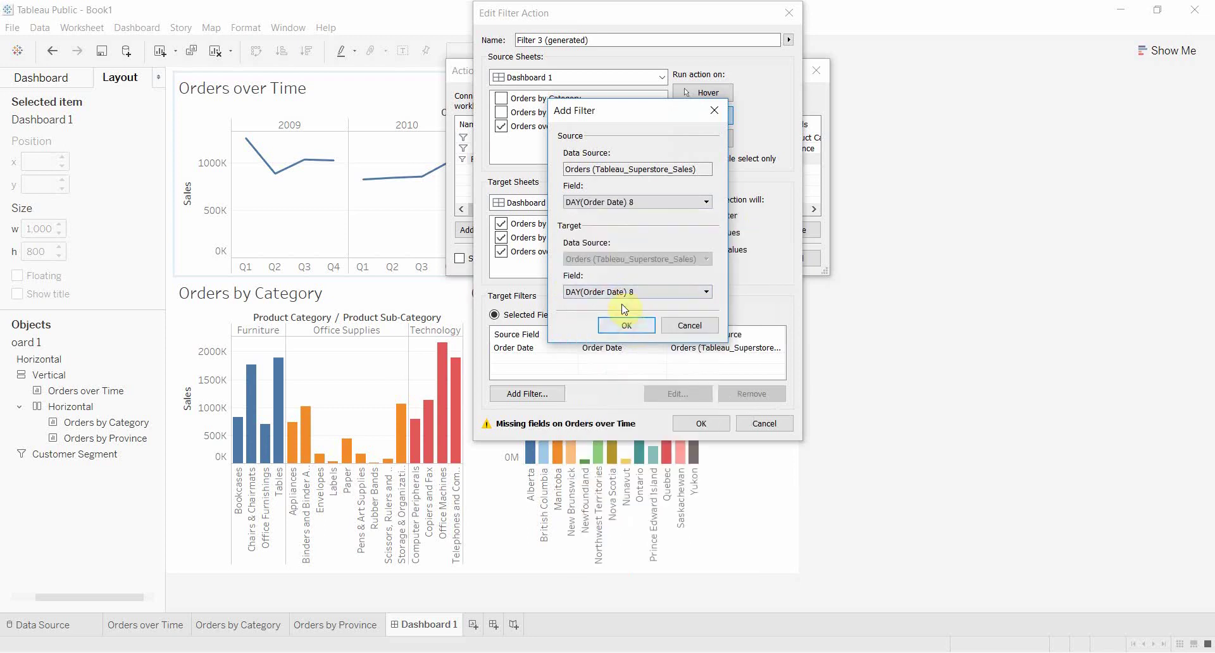
pyautogui.click(618, 294)
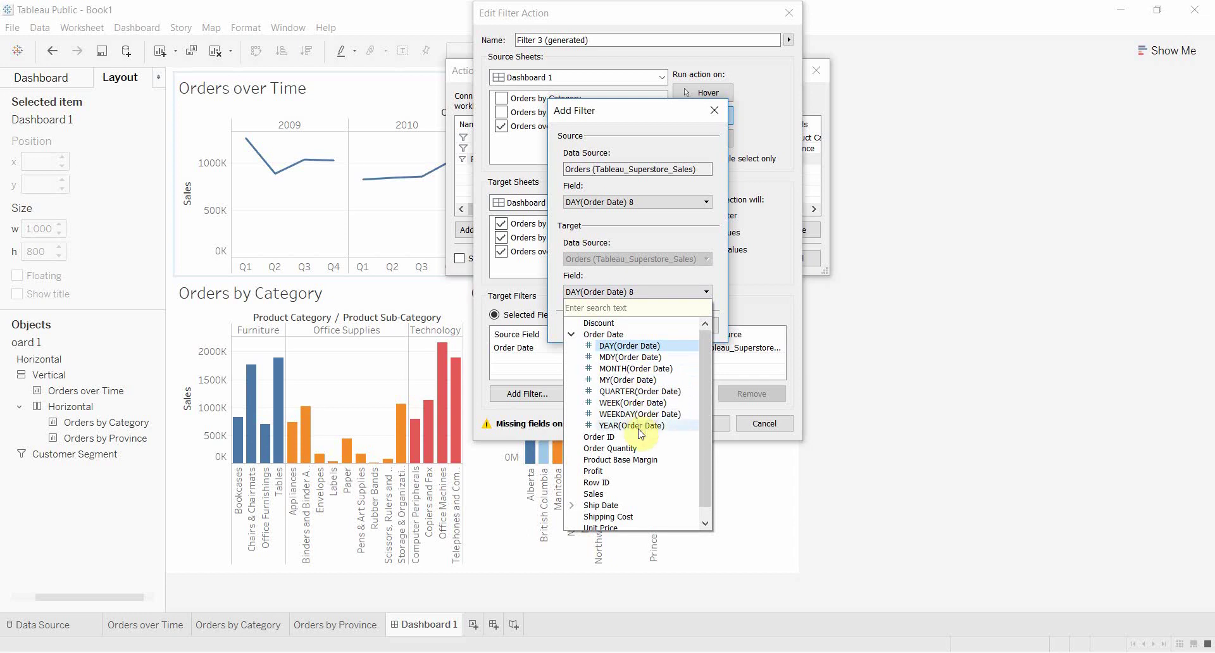
pyautogui.click(631, 345)
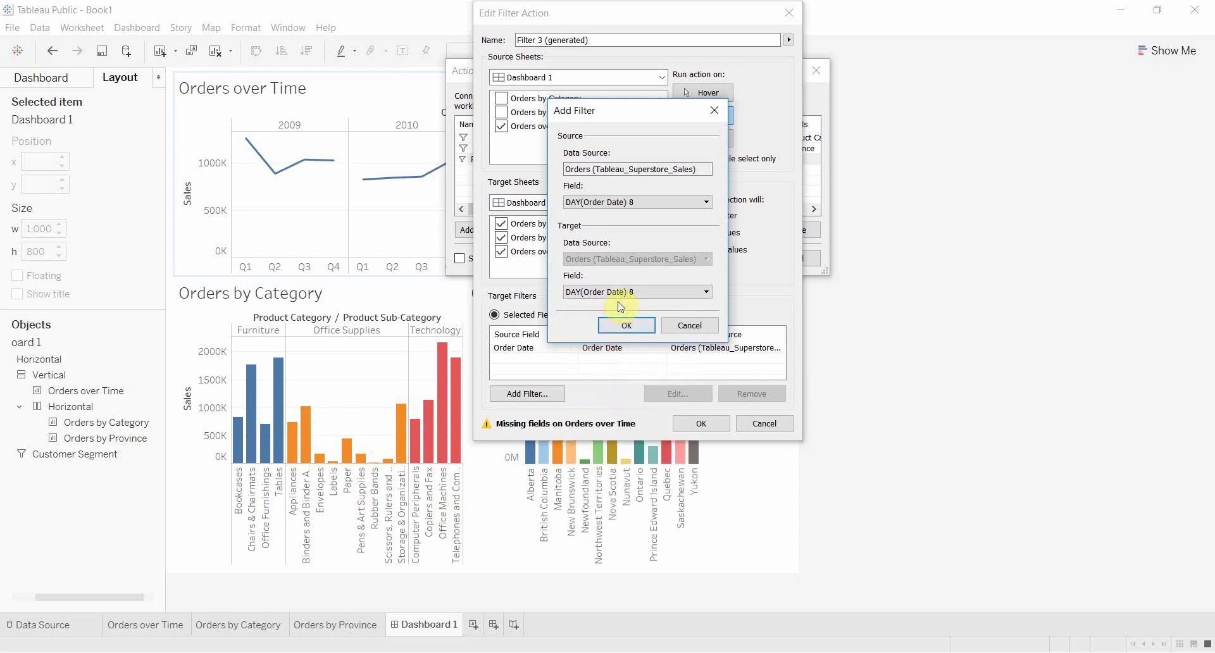
pyautogui.click(643, 293)
pyautogui.click(675, 283)
pyautogui.click(689, 325)
# Step: Delete the Order Date target filter, set Filter 3 back to All Fields, and close both dialogs
pyautogui.click(516, 350)
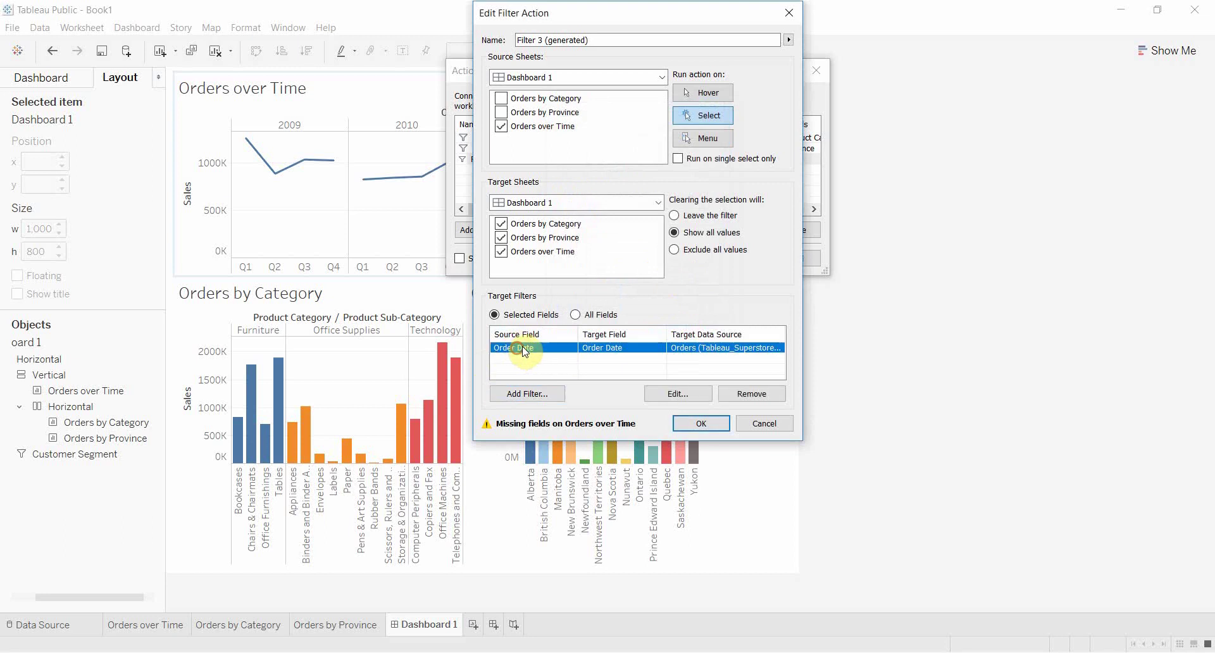
pyautogui.click(575, 315)
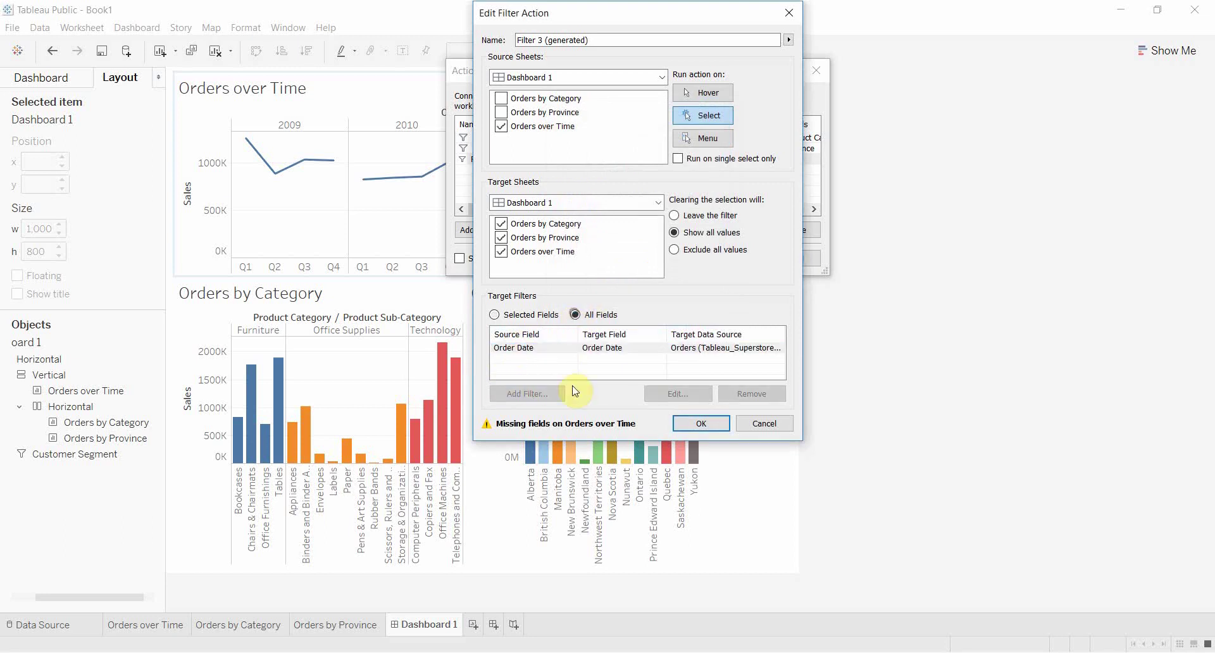
pyautogui.click(495, 315)
pyautogui.click(520, 347)
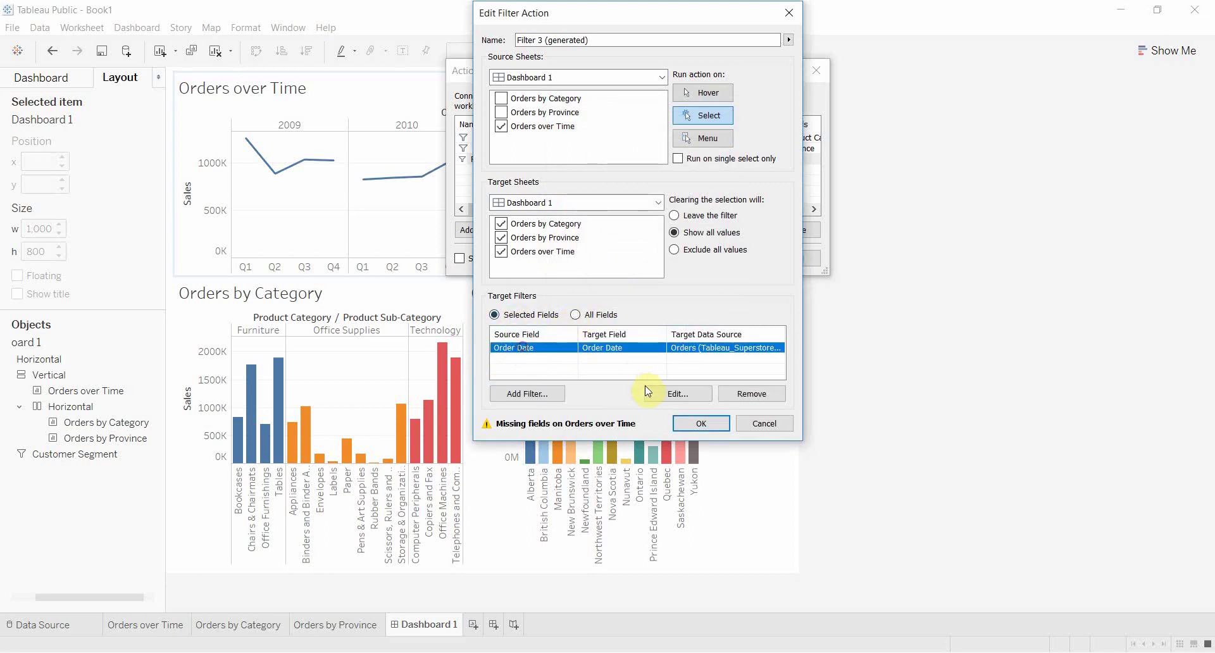
pyautogui.click(752, 393)
pyautogui.click(600, 316)
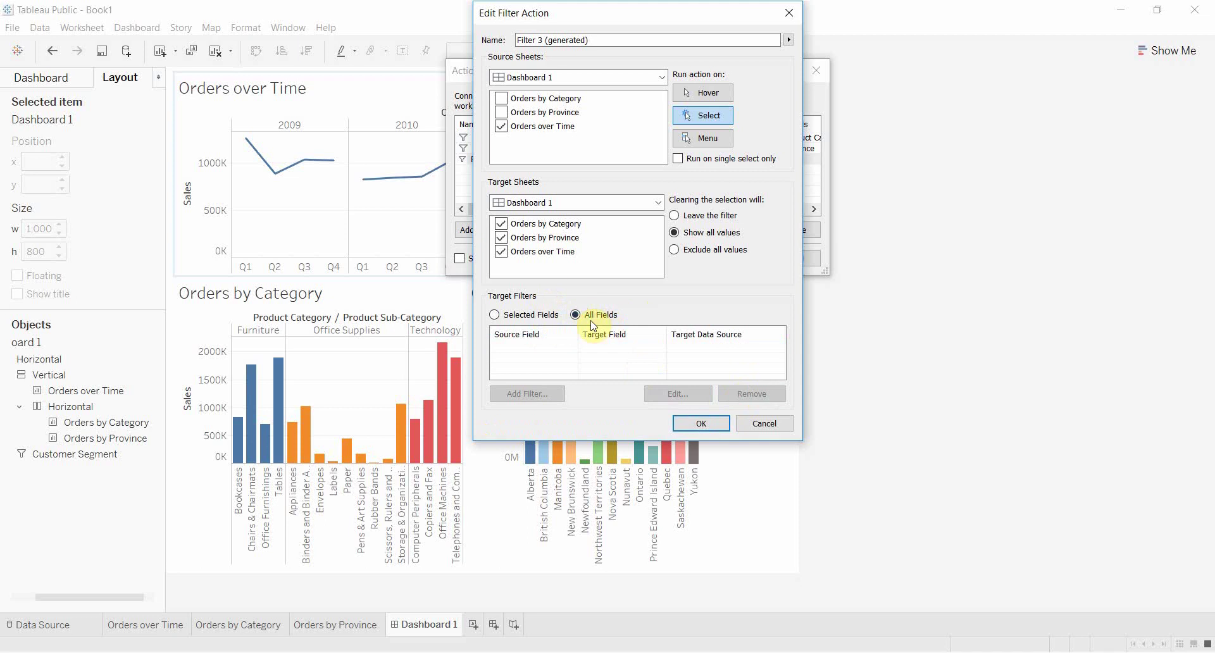
pyautogui.click(693, 424)
pyautogui.click(728, 262)
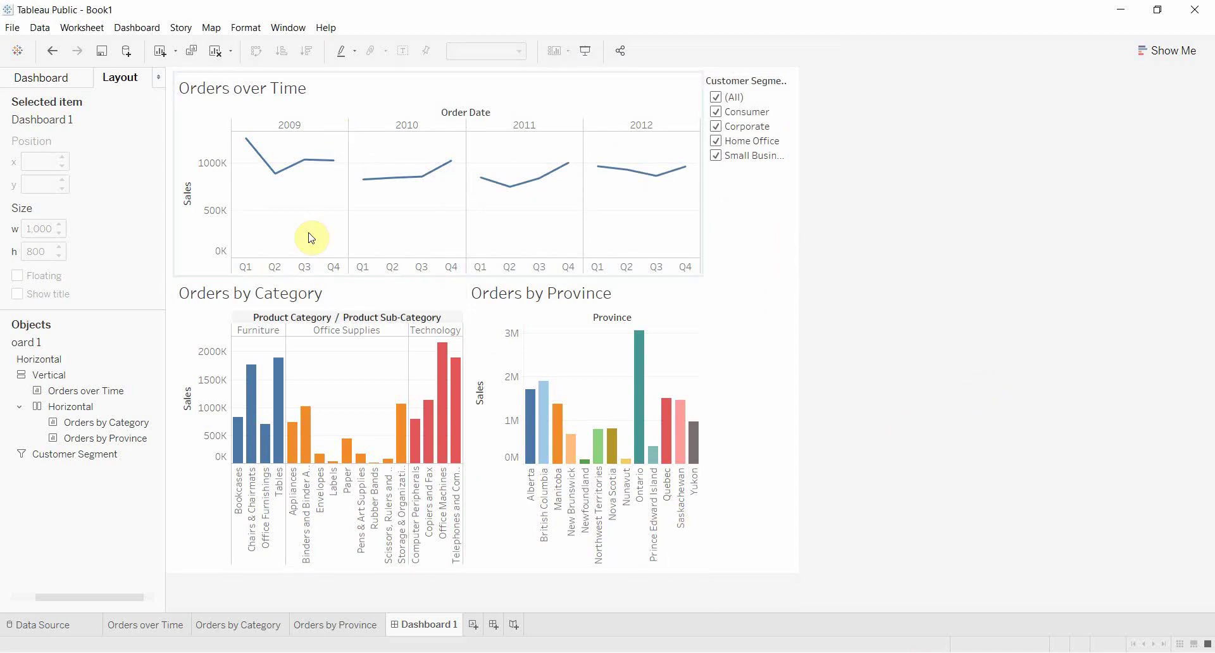
# Step: Test cross-filtering with Office Furnishings, Furniture, New Brunswick, Ontario, 2010 and 2010 Q3
pyautogui.click(268, 447)
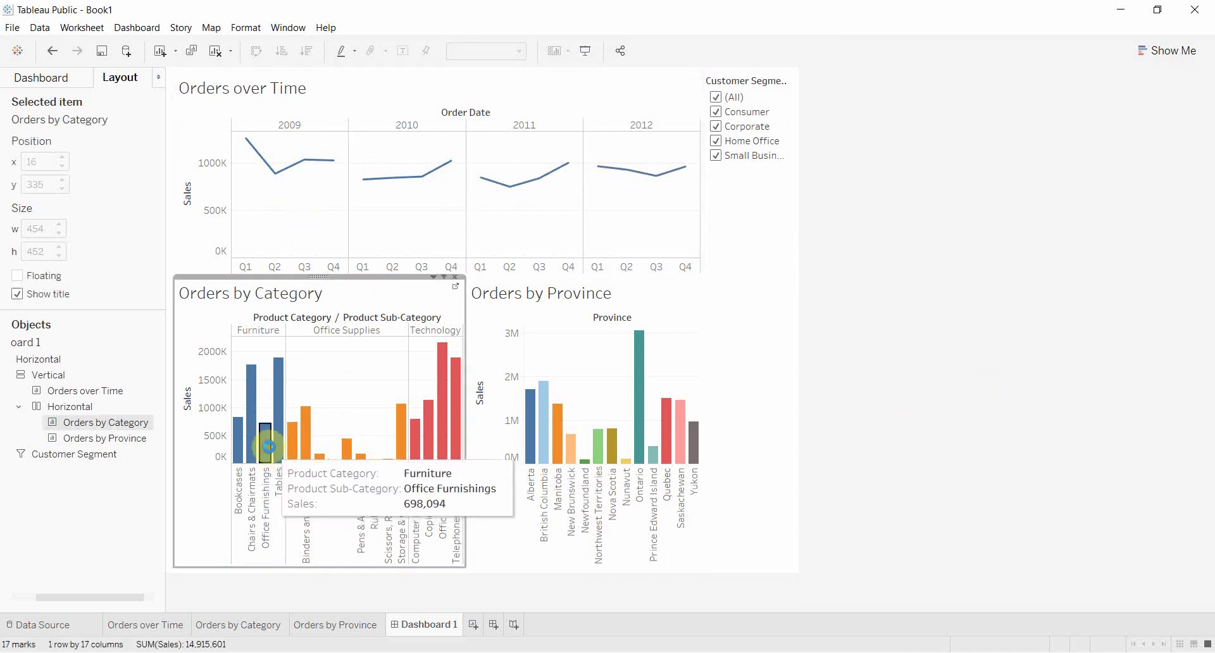
pyautogui.click(268, 447)
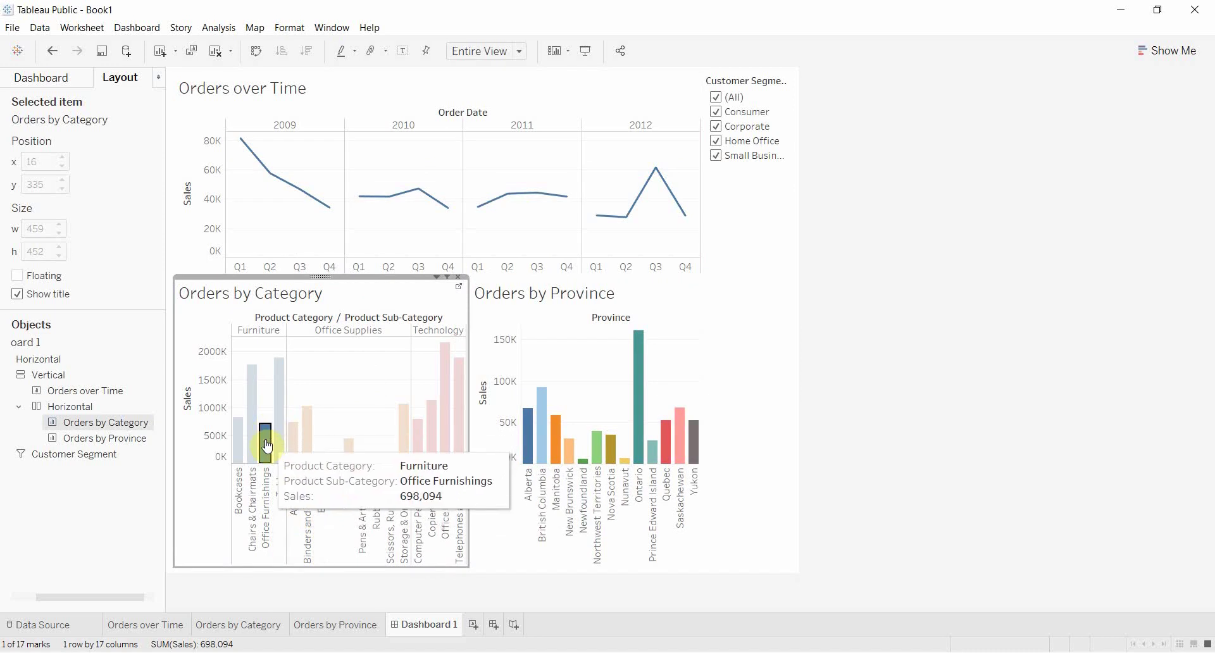
pyautogui.click(259, 331)
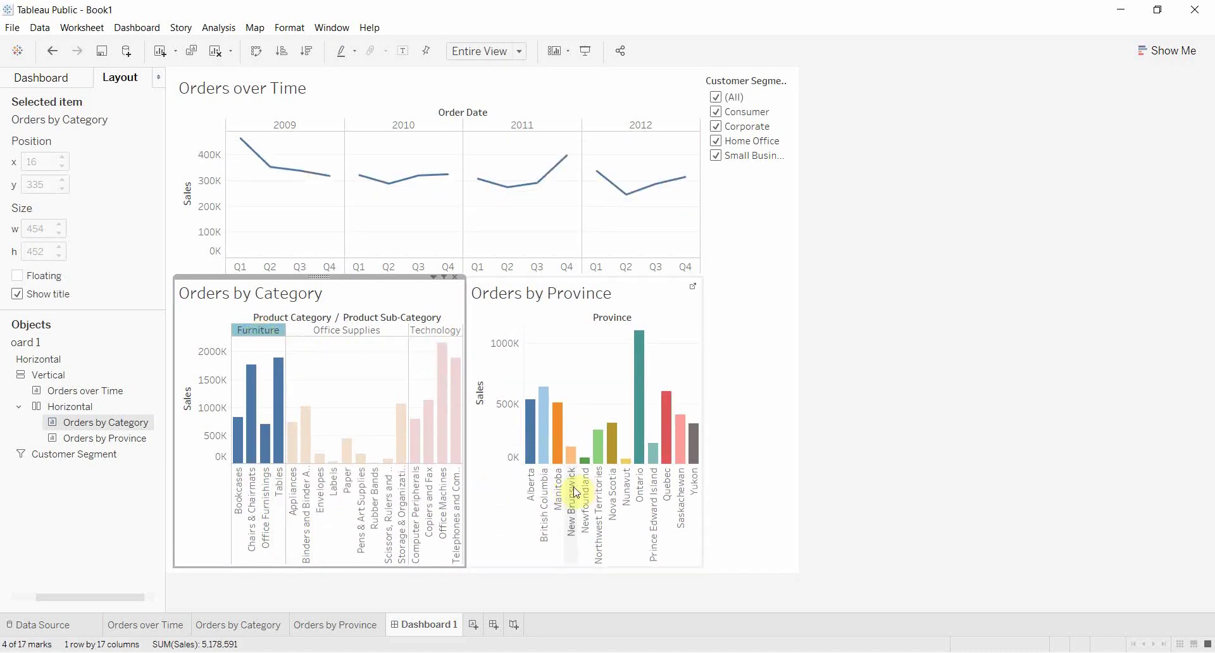
pyautogui.click(571, 521)
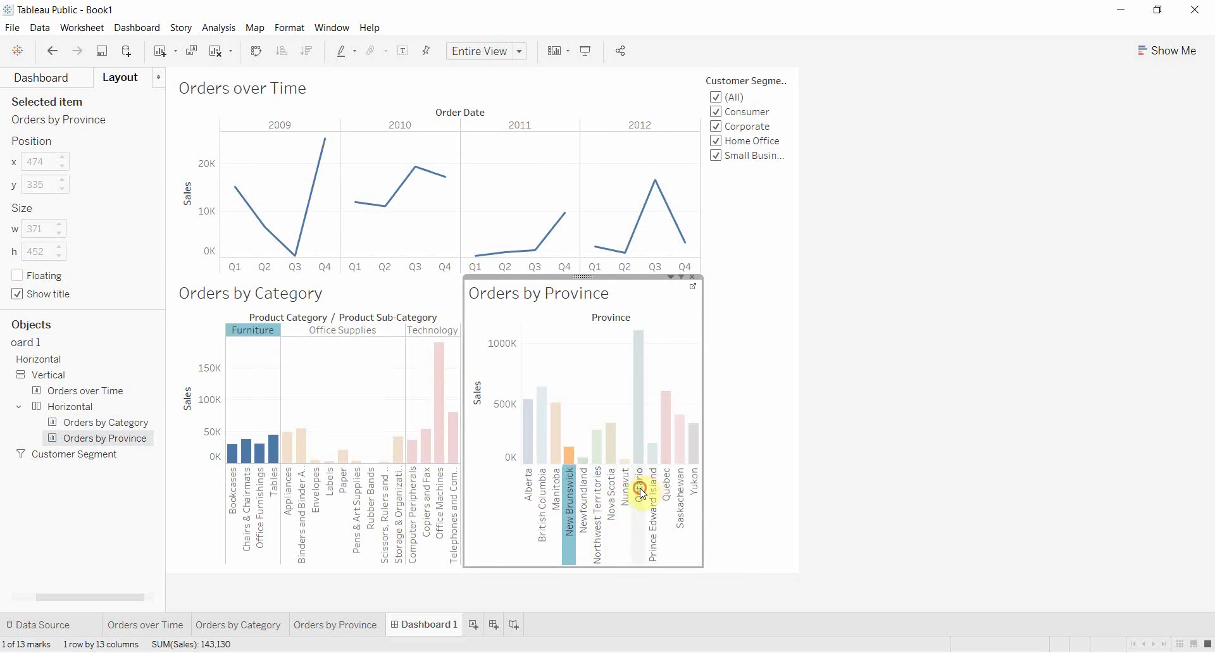
pyautogui.click(630, 519)
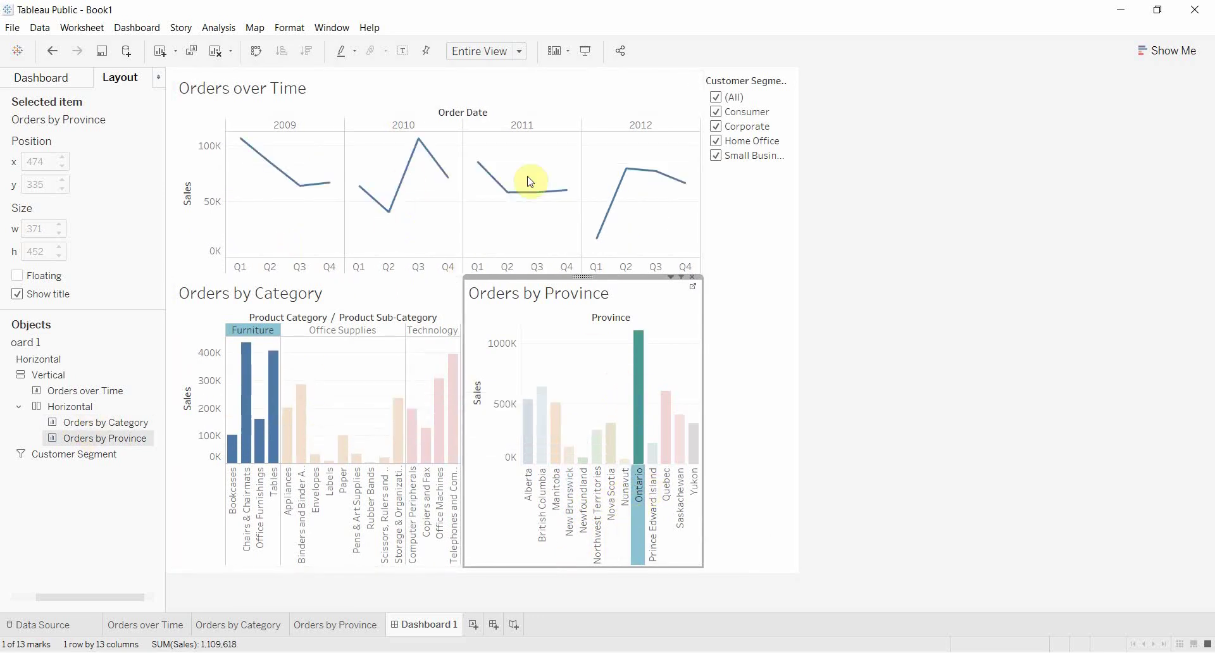
pyautogui.click(417, 121)
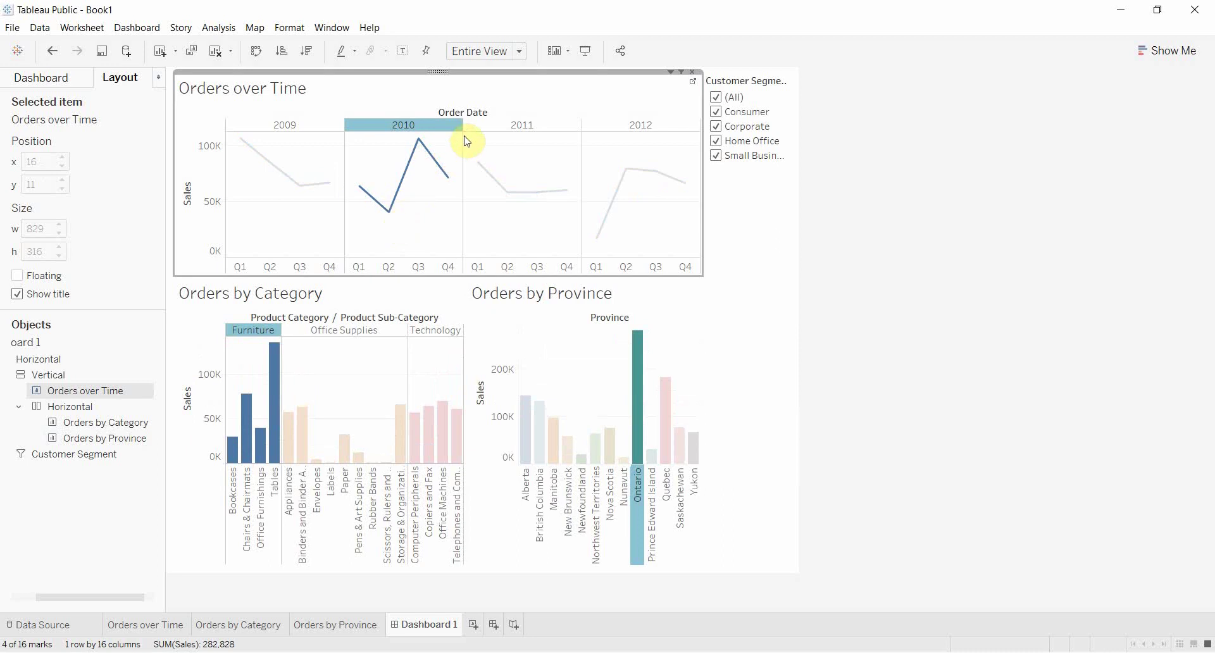
pyautogui.click(421, 266)
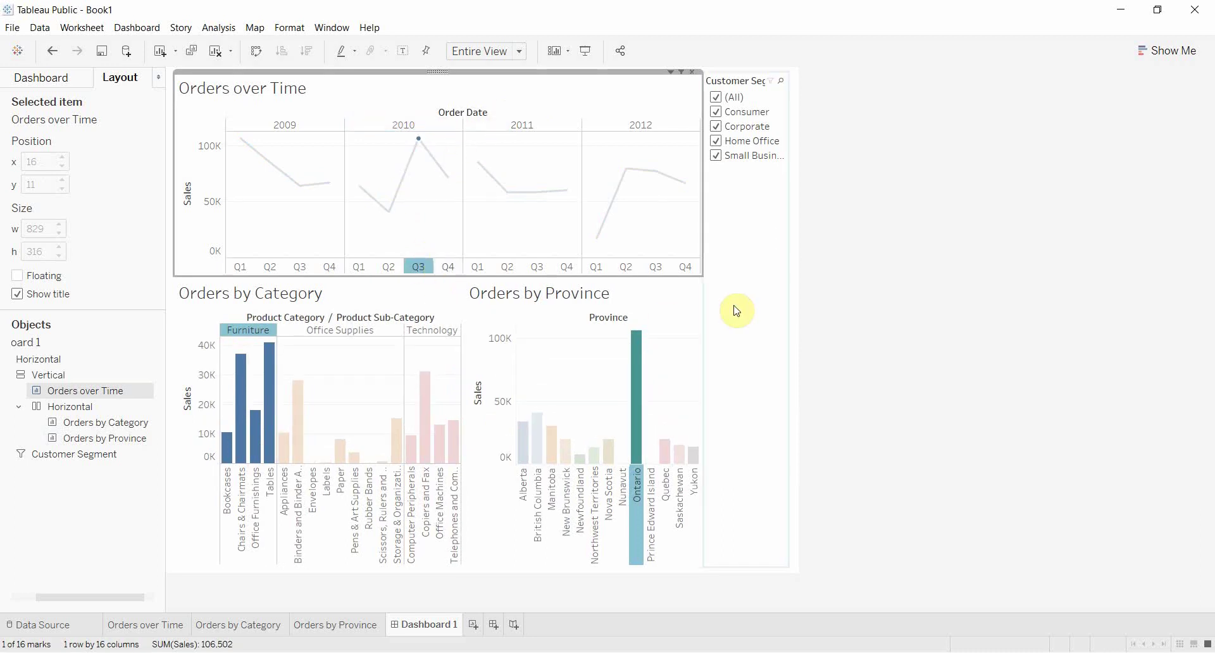